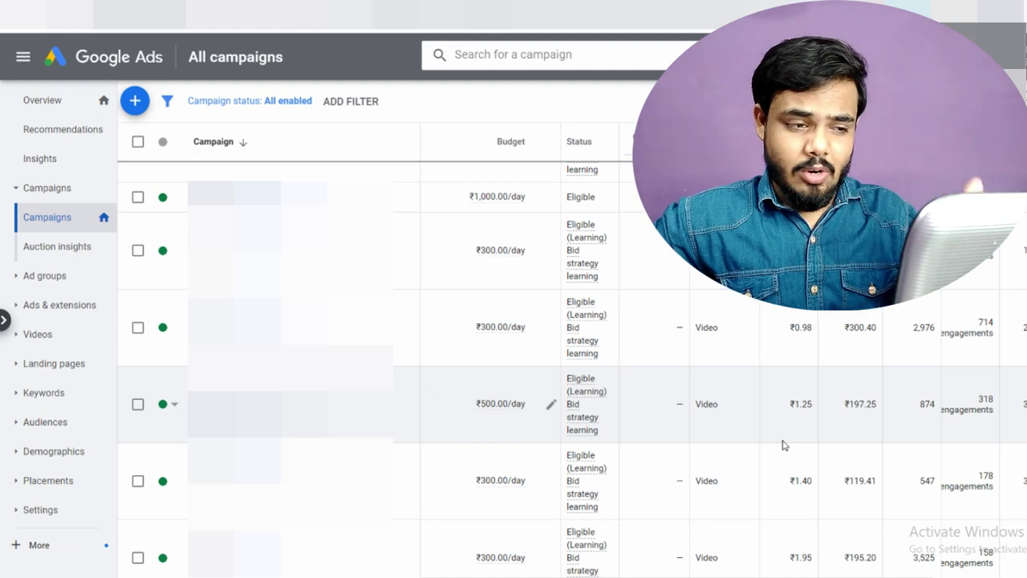
Start creating a new campaign from the campaigns list.
scroll(783, 371, down, 1)
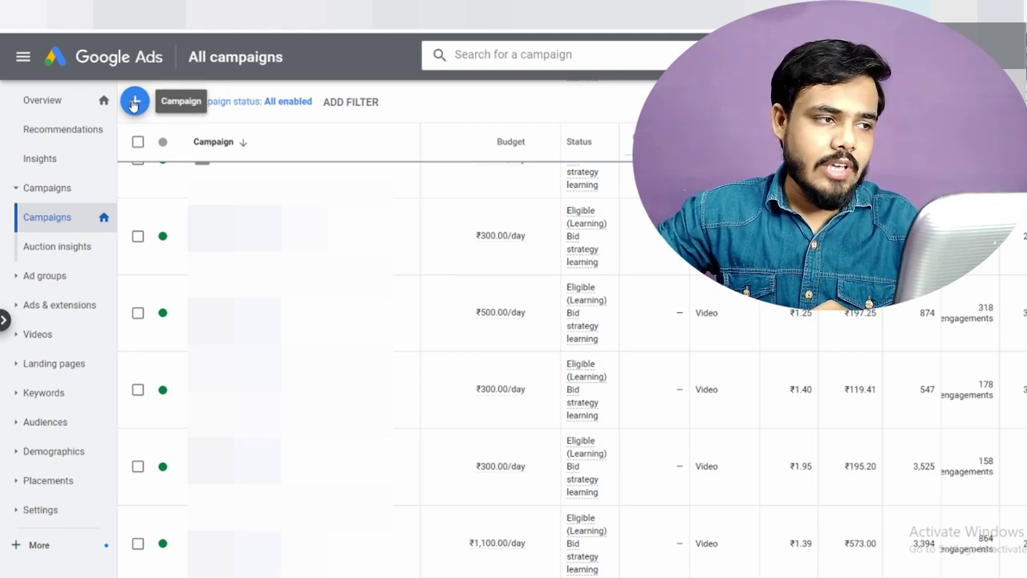
click(133, 106)
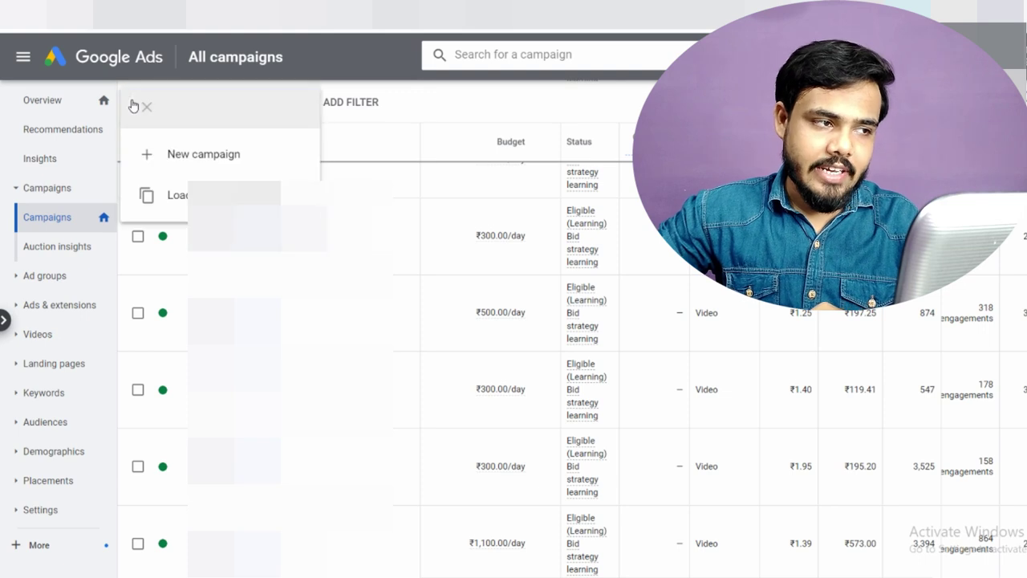
click(207, 157)
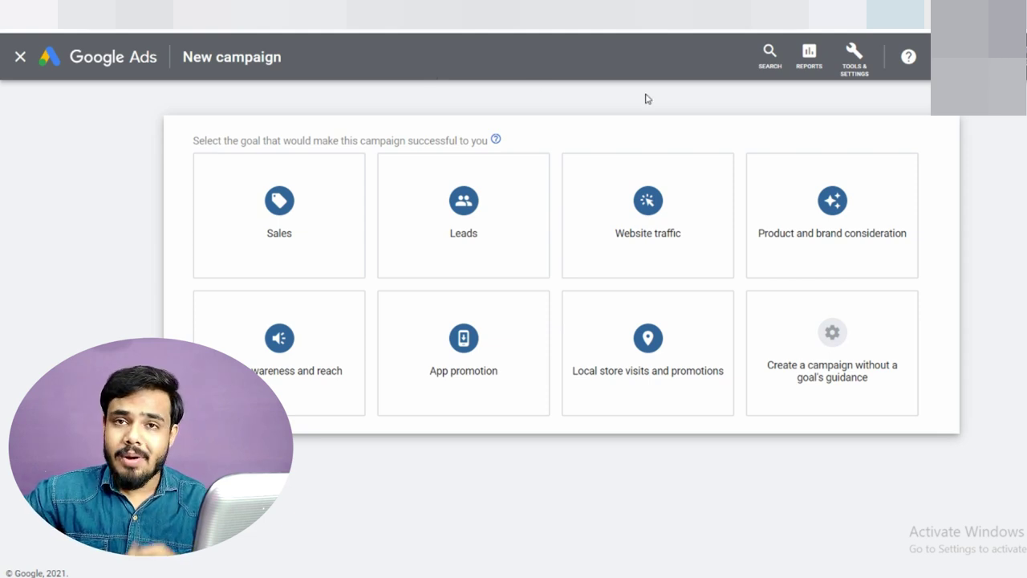
Choose the Sales goal with the Video campaign type and continue to the campaign settings.
click(850, 72)
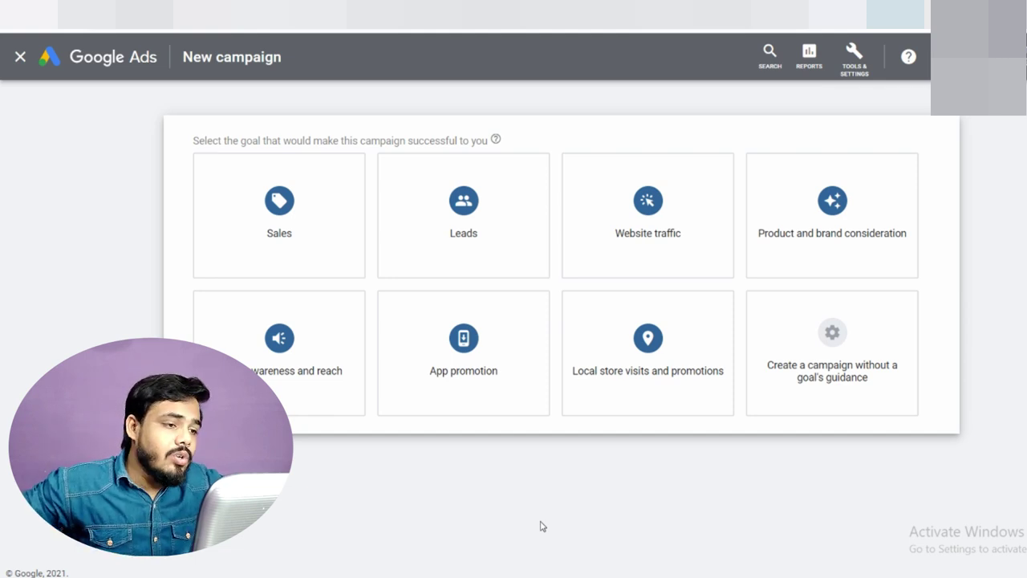
mouse_move(267, 201)
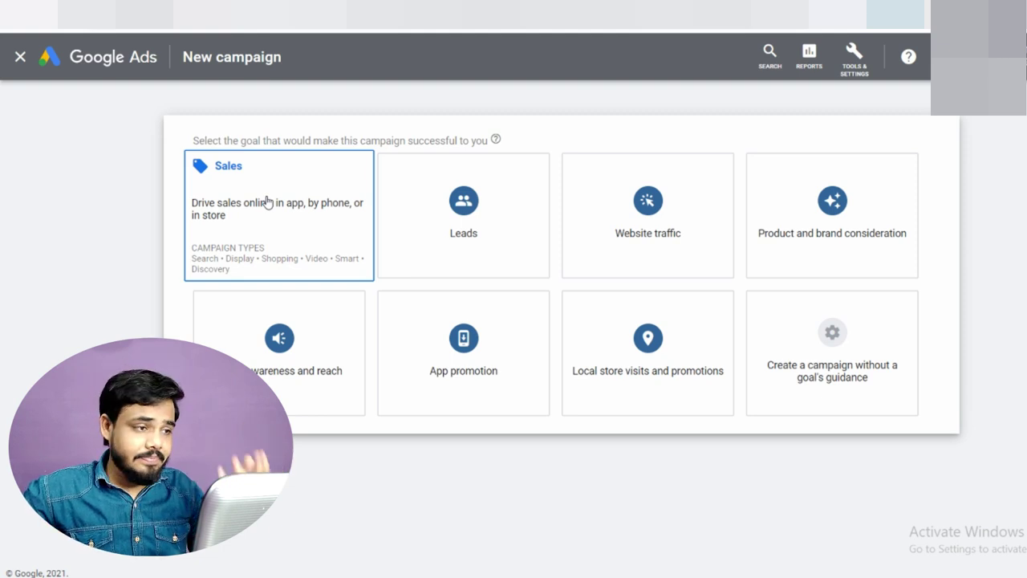
mouse_move(520, 206)
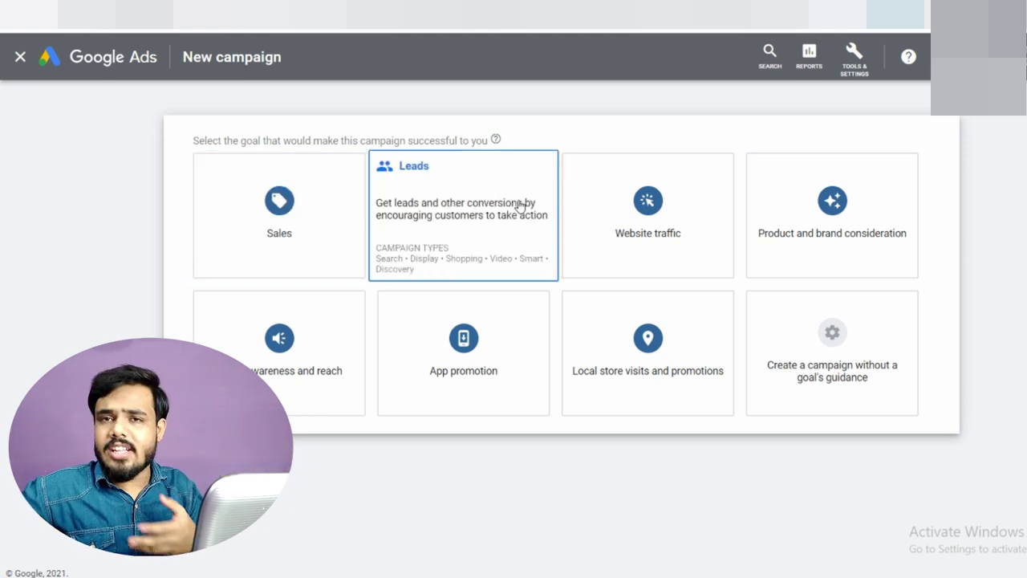
mouse_move(615, 206)
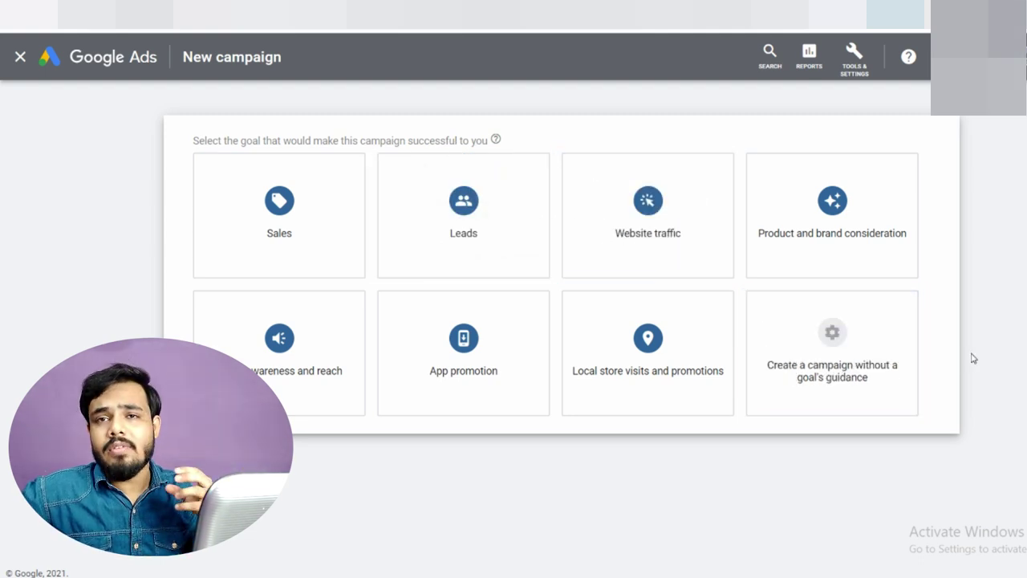
mouse_move(816, 401)
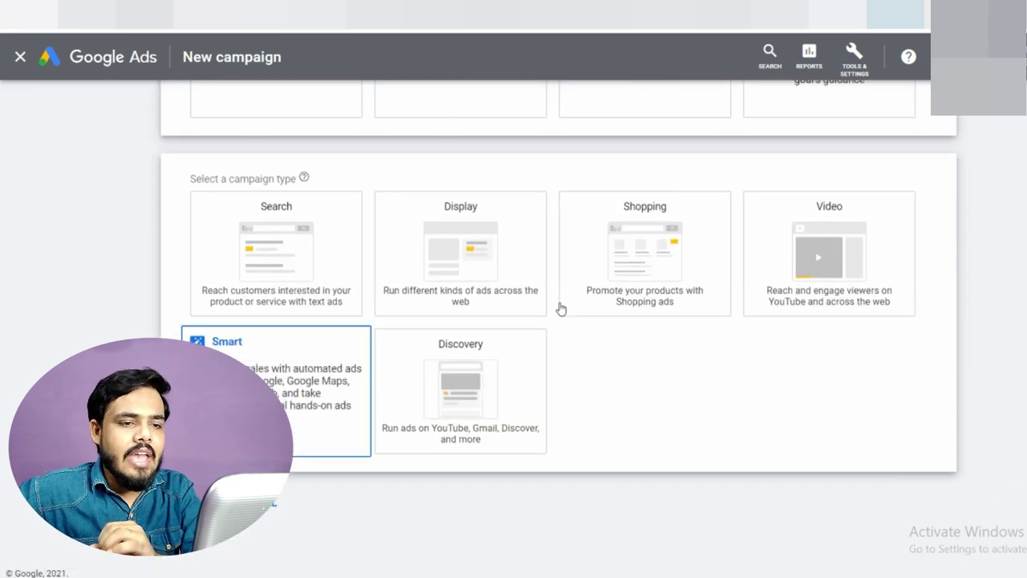
click(833, 275)
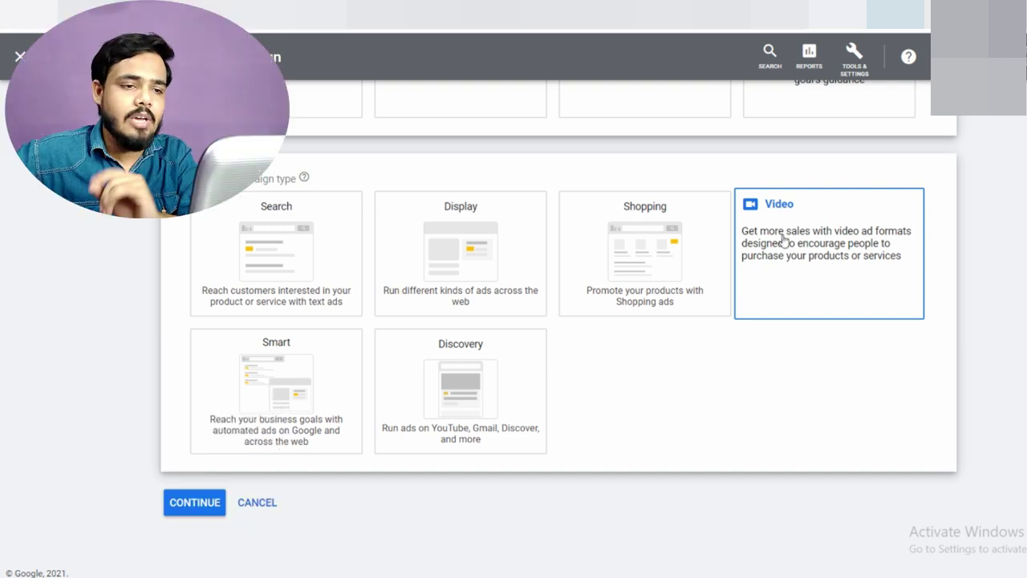
click(849, 279)
click(190, 507)
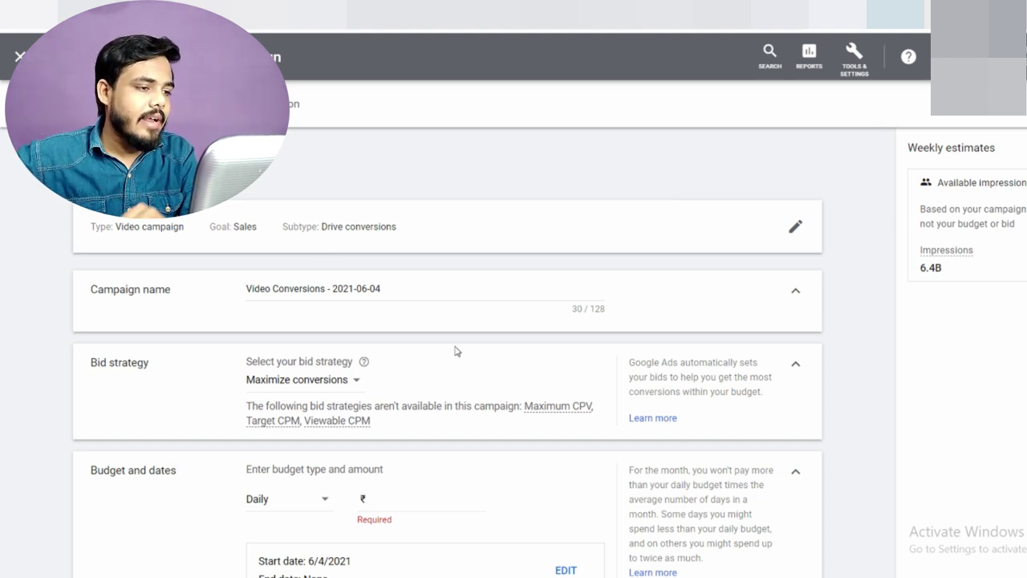
Rename the campaign as 777empire.in.
click(403, 292)
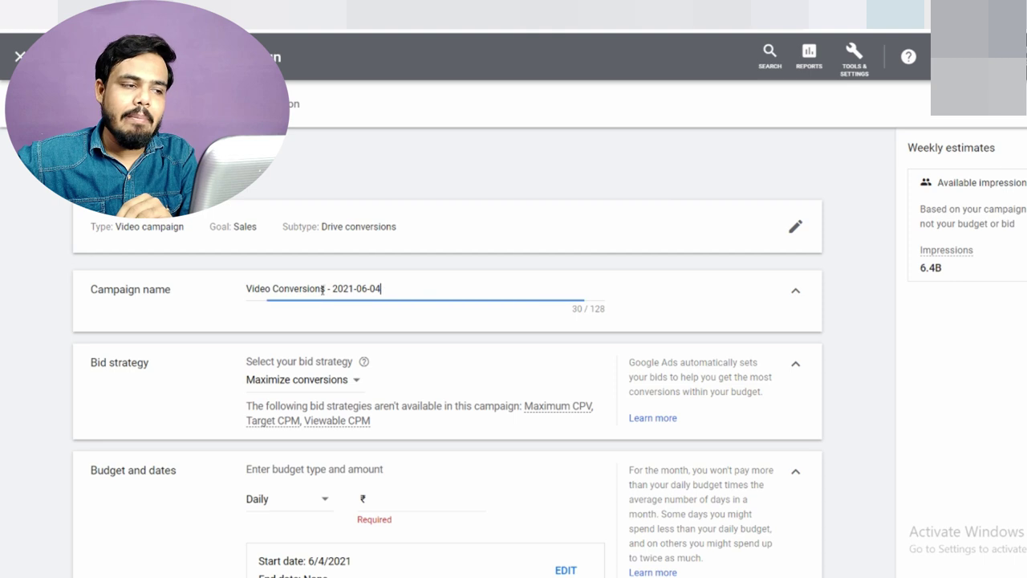
triple_click(273, 290)
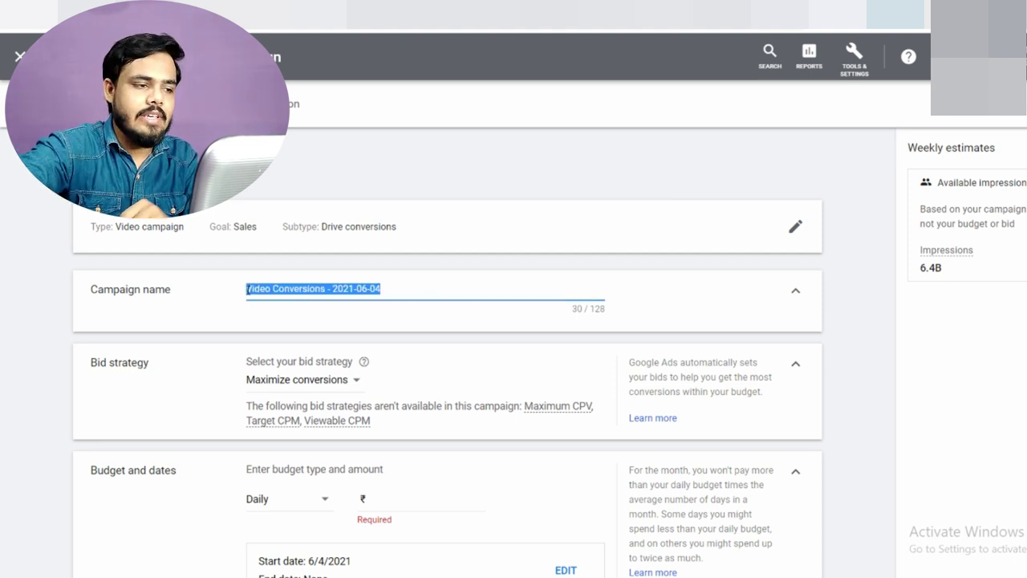
text(777emoi)
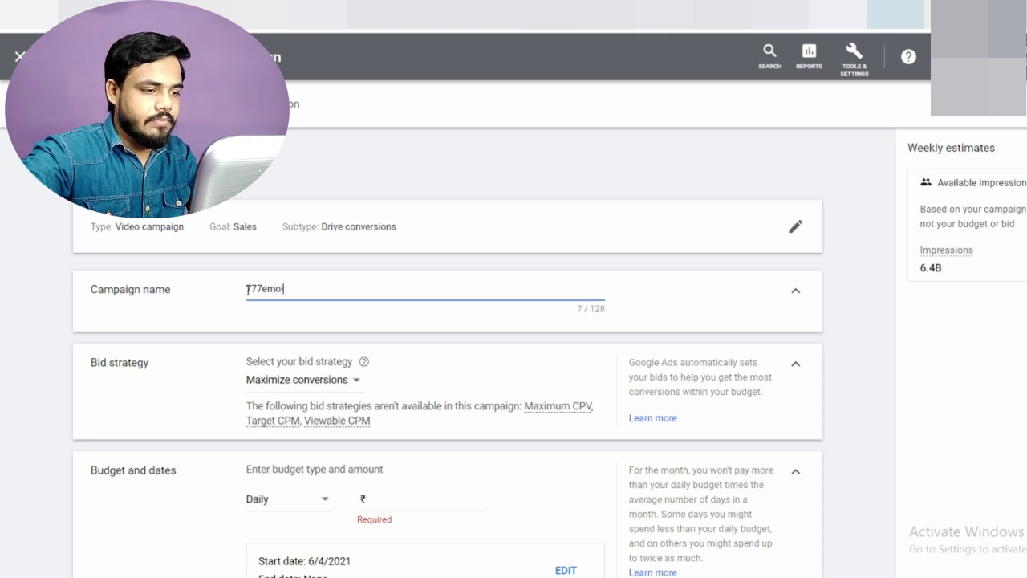
key(BackSpace)
key(BackSpace)
text(pire)
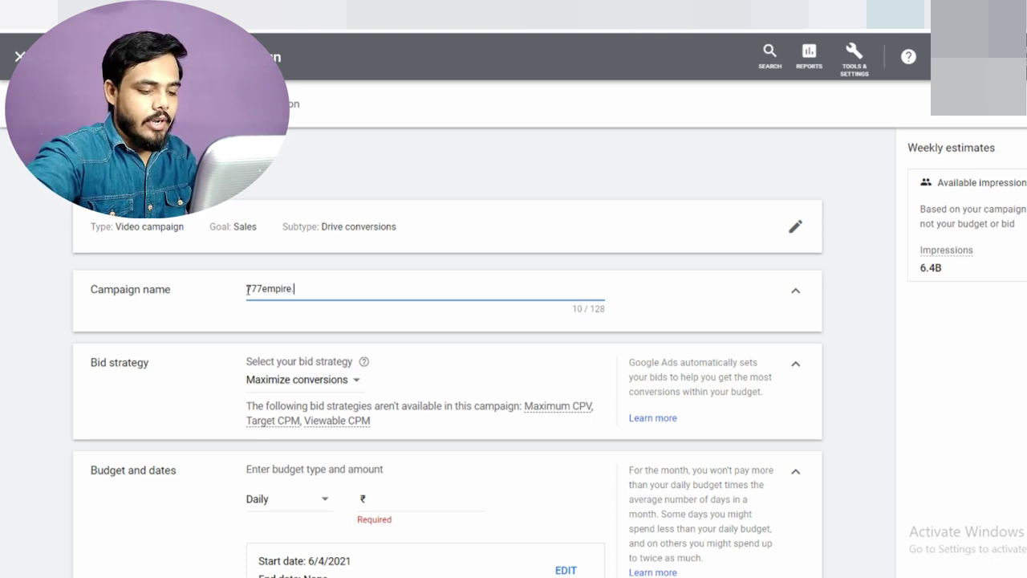
key(BackSpace)
text(.in)
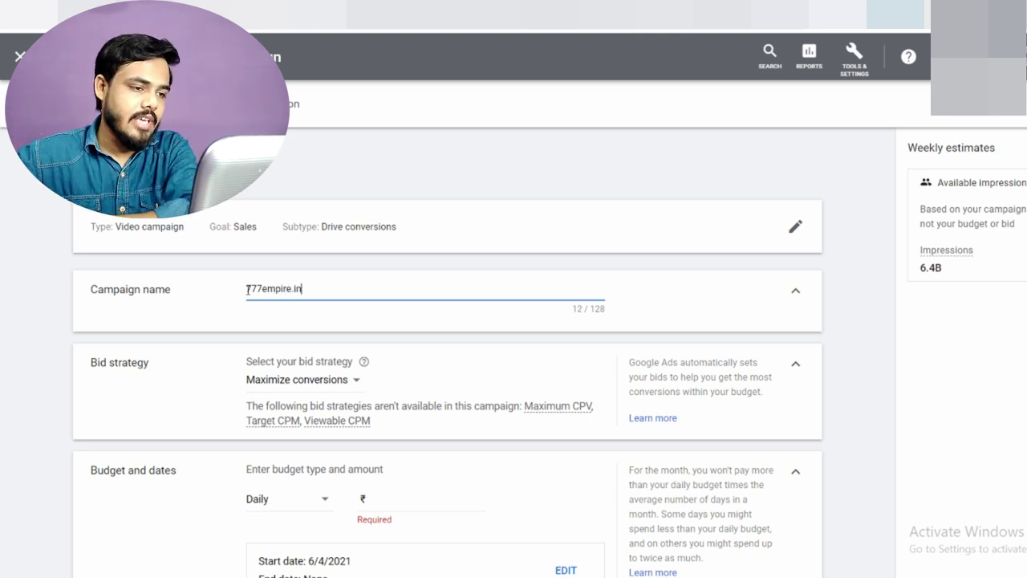
Select Maximize conversions as the campaign's bid strategy.
scroll(514, 289, down, 2)
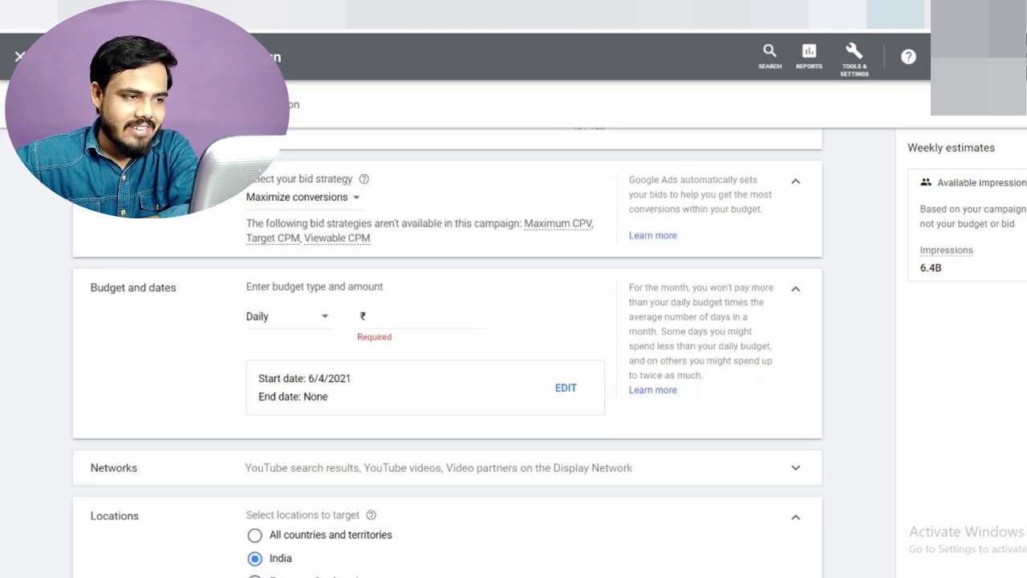
click(289, 201)
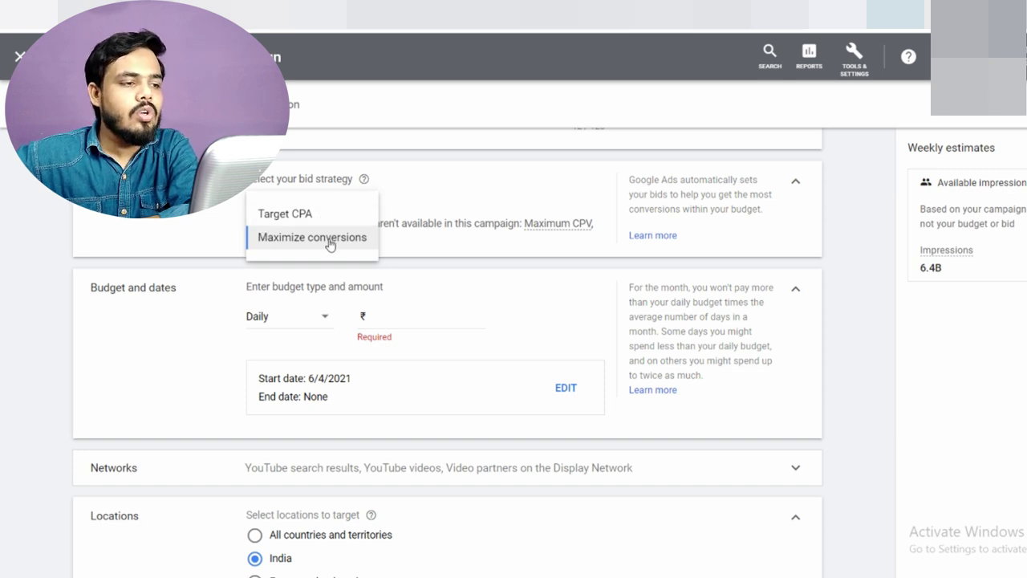
click(331, 238)
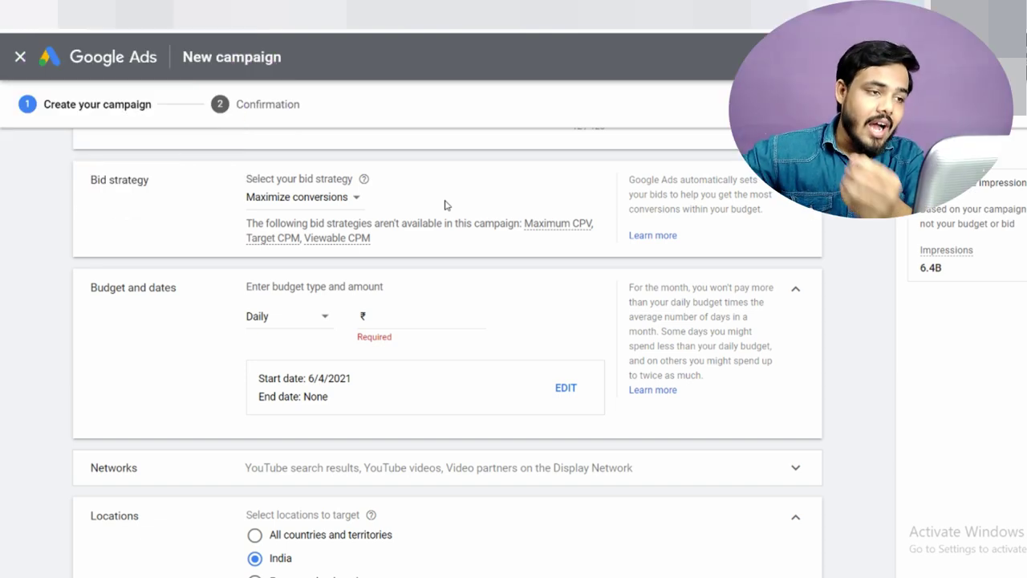
click(344, 199)
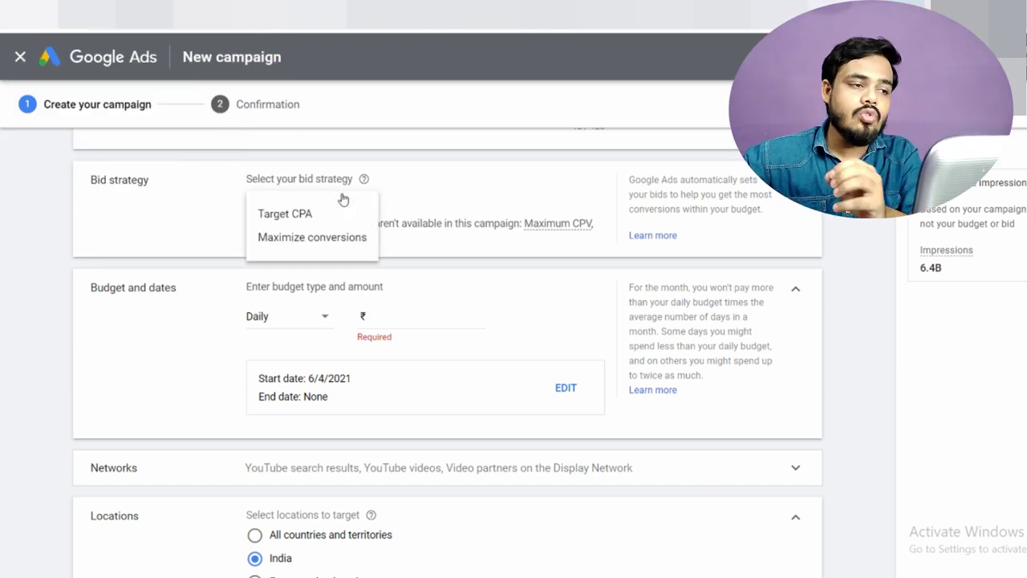
click(337, 239)
Set the campaign's daily budget to ₹300.00.
scroll(339, 242, down, 1)
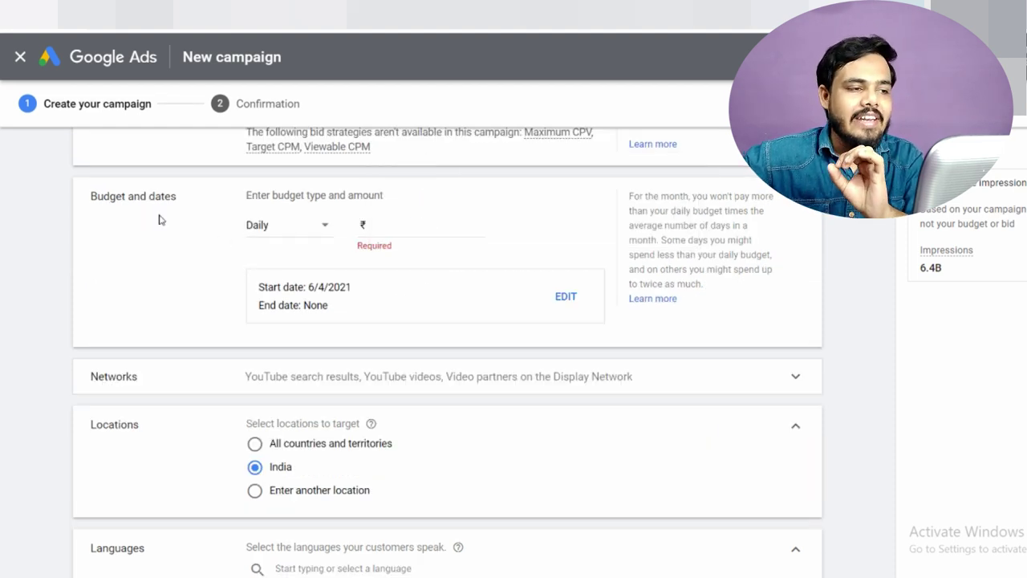
click(287, 236)
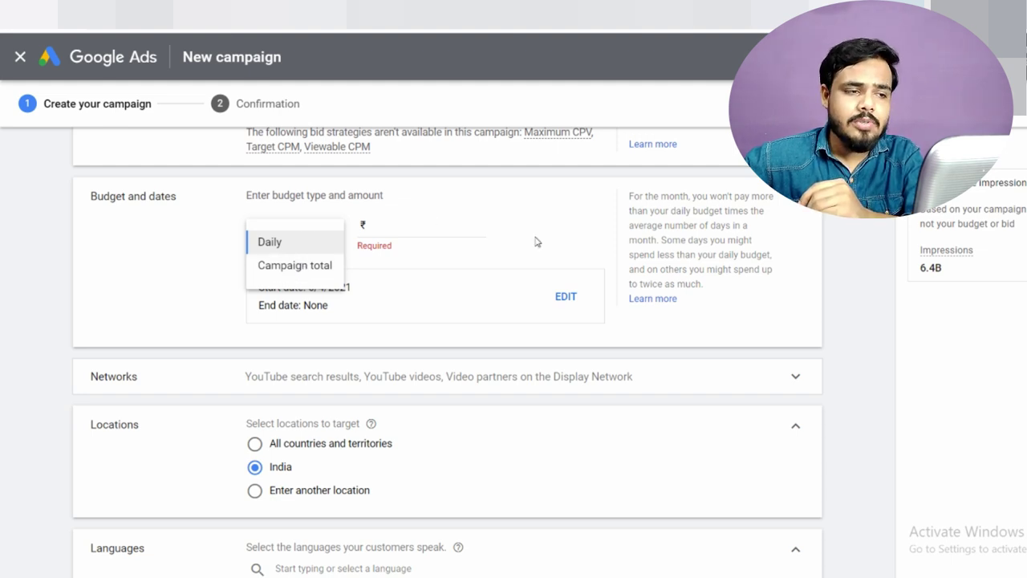
click(467, 230)
text(300.00)
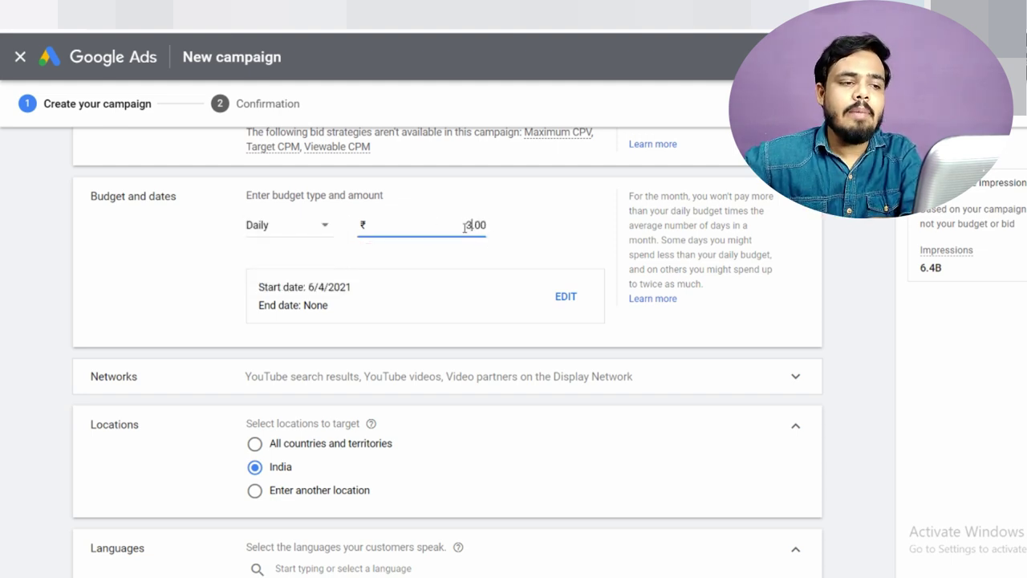
Try the Campaign total budget type, look at its start date calendar, and return the budget type to Daily.
click(275, 231)
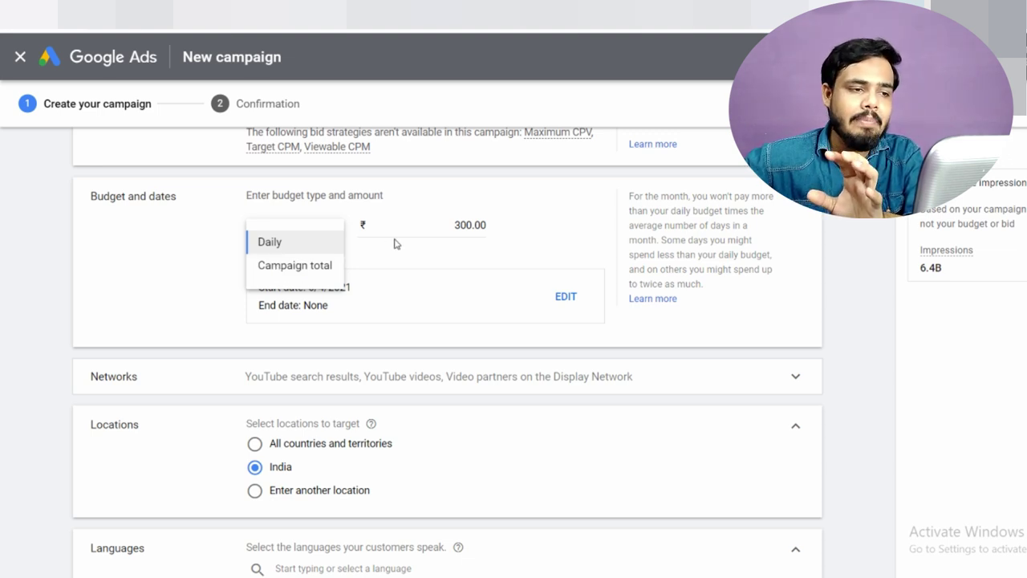
click(329, 271)
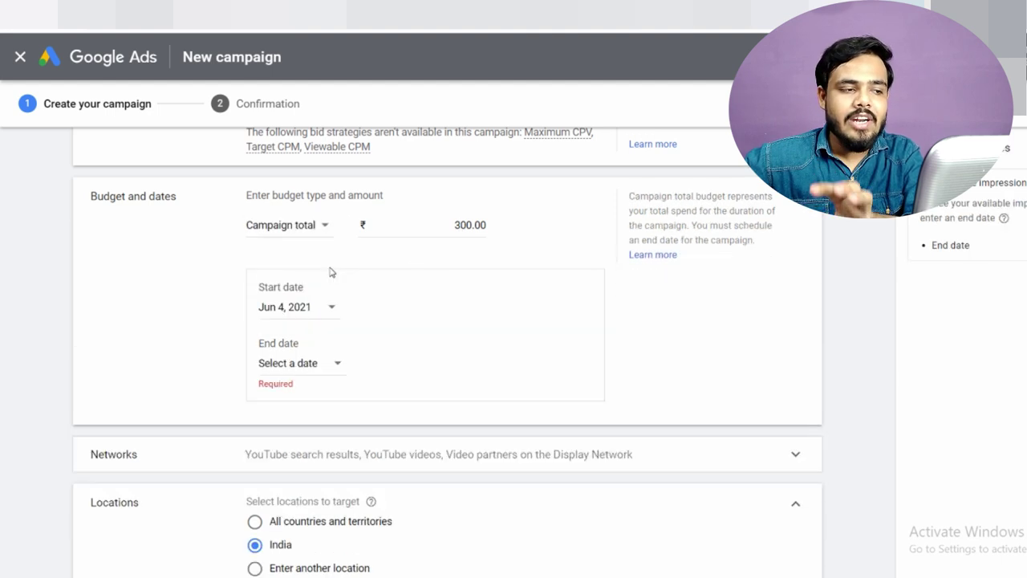
click(309, 316)
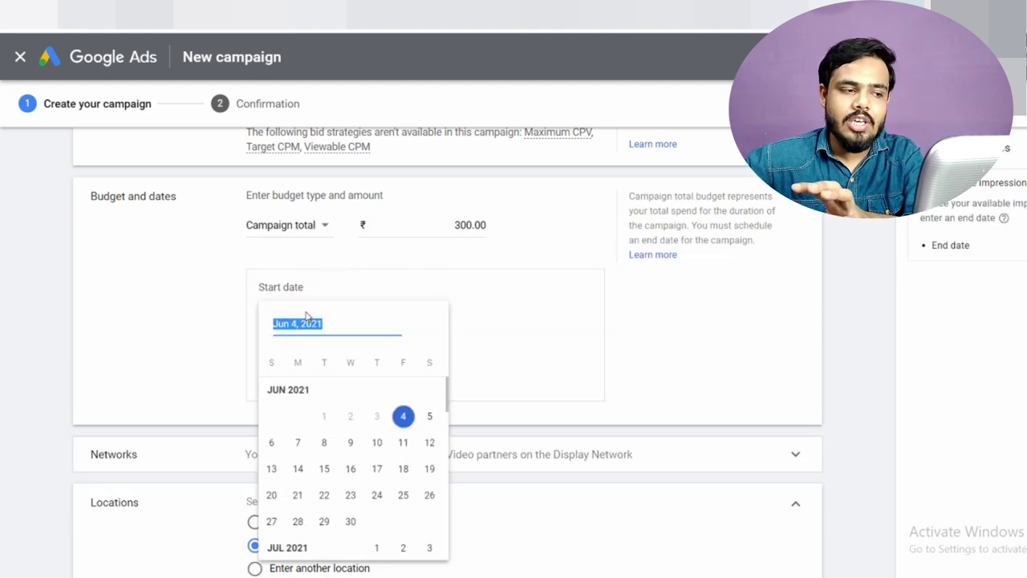
click(233, 325)
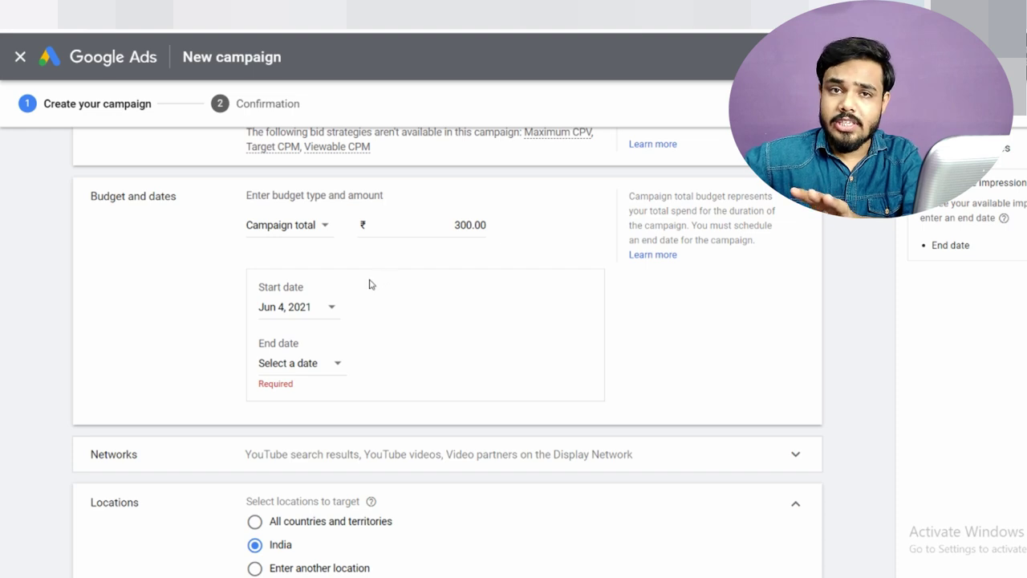
click(298, 227)
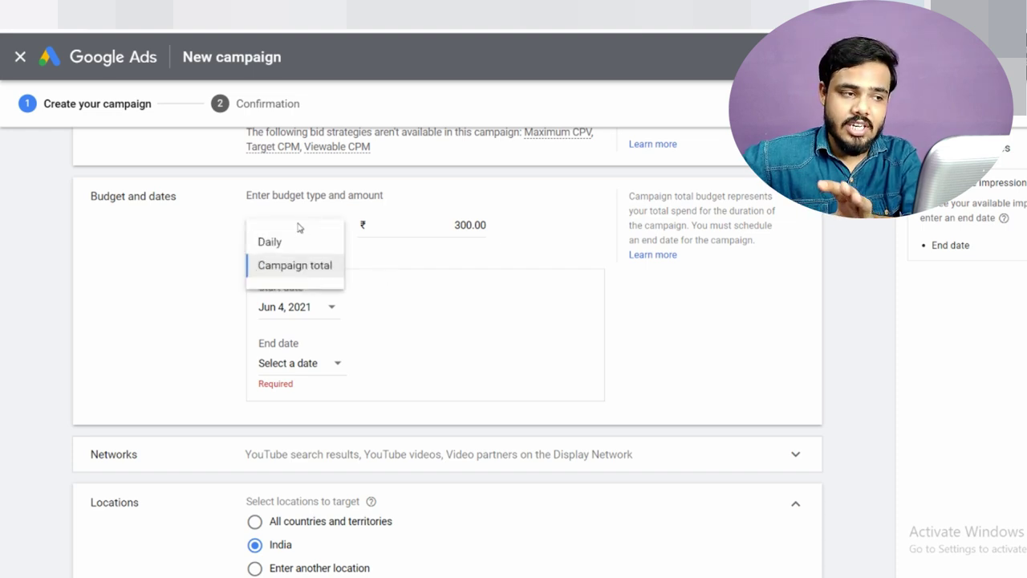
click(289, 239)
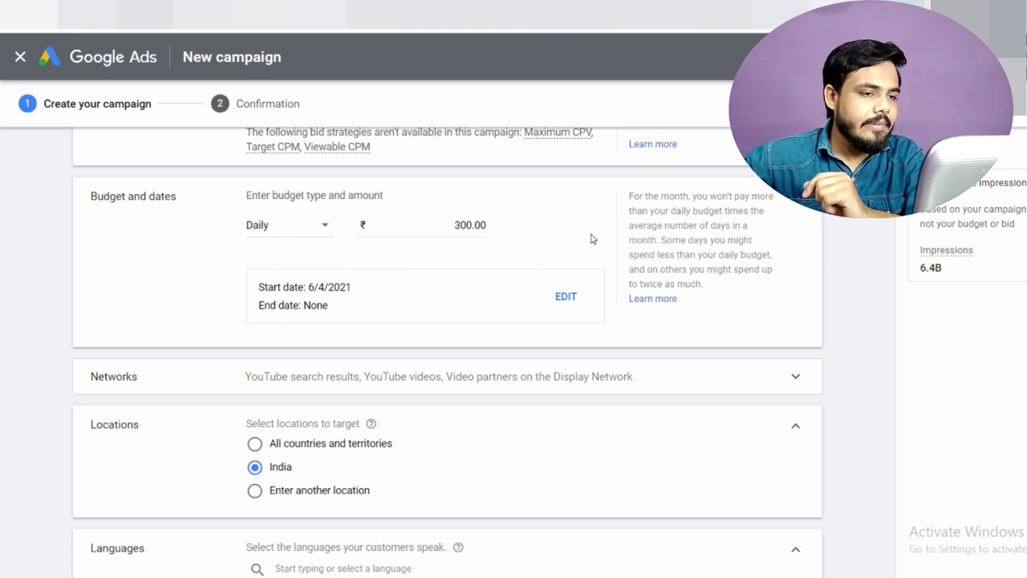
Collapse the budget settings and exclude Video partners on the Display Network from the campaign's networks.
click(794, 200)
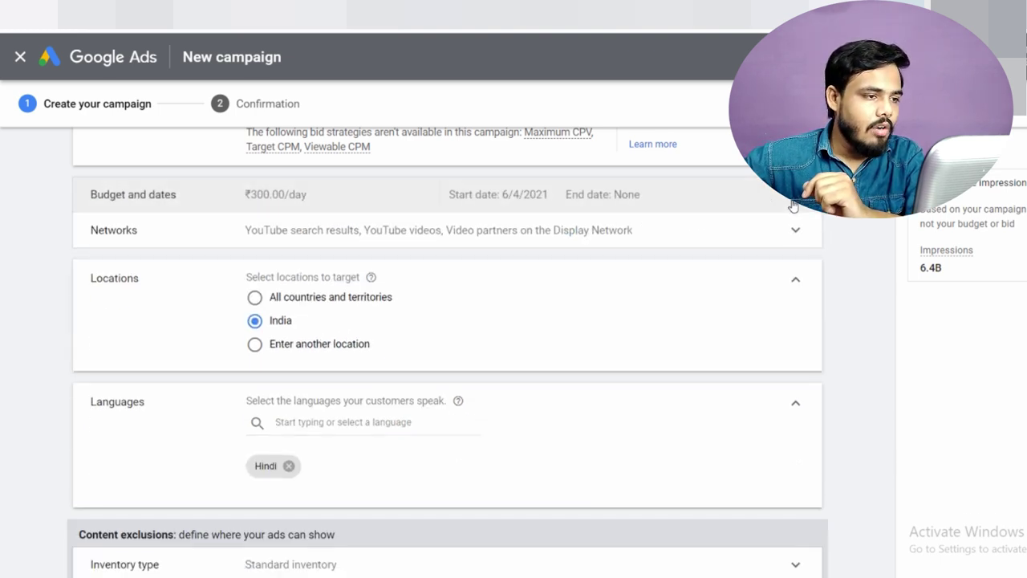
click(390, 243)
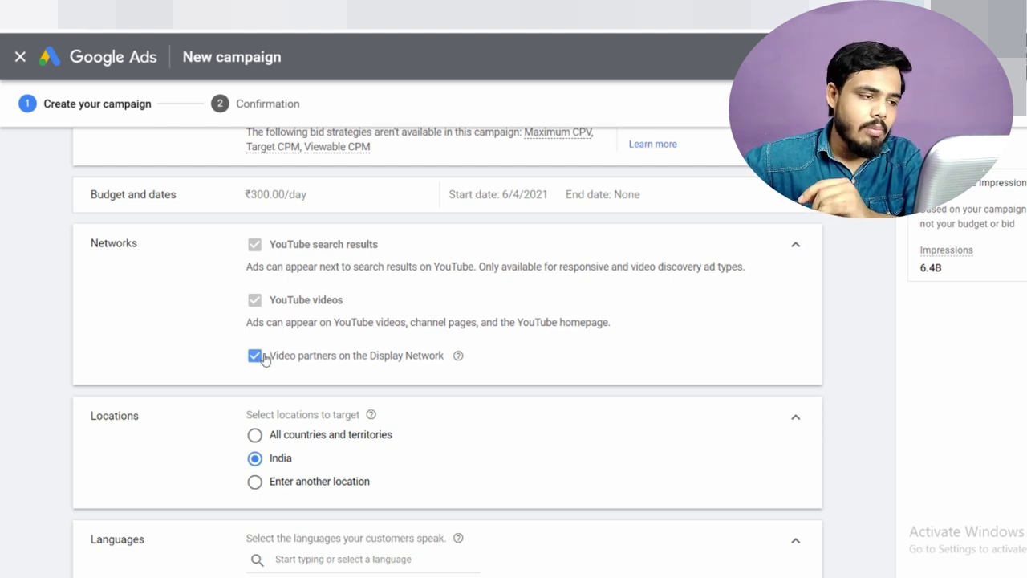
click(253, 355)
click(795, 245)
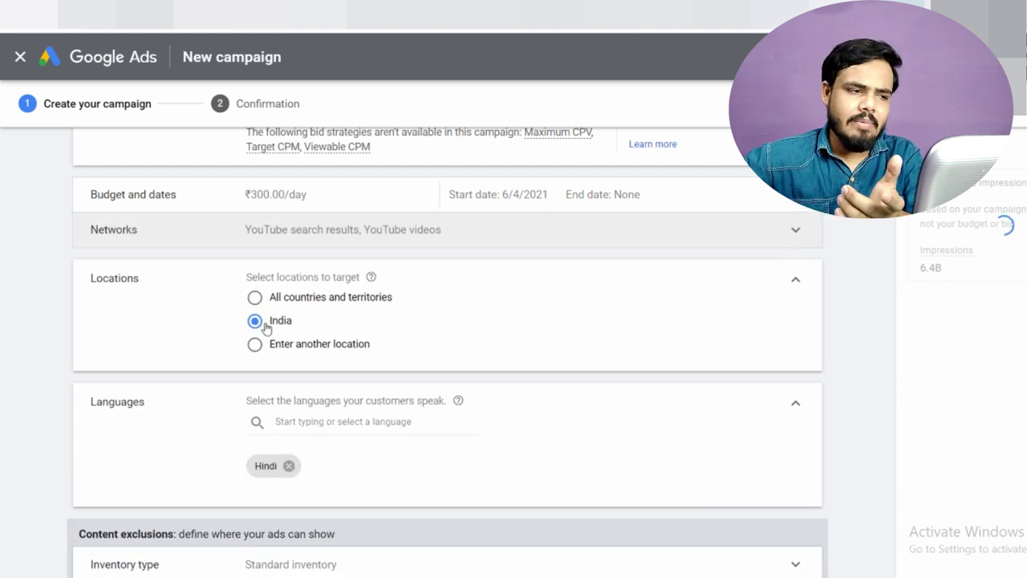
Expand the Inventory type content exclusions and review the Expanded, Standard and Limited inventory options.
scroll(257, 351, down, 1)
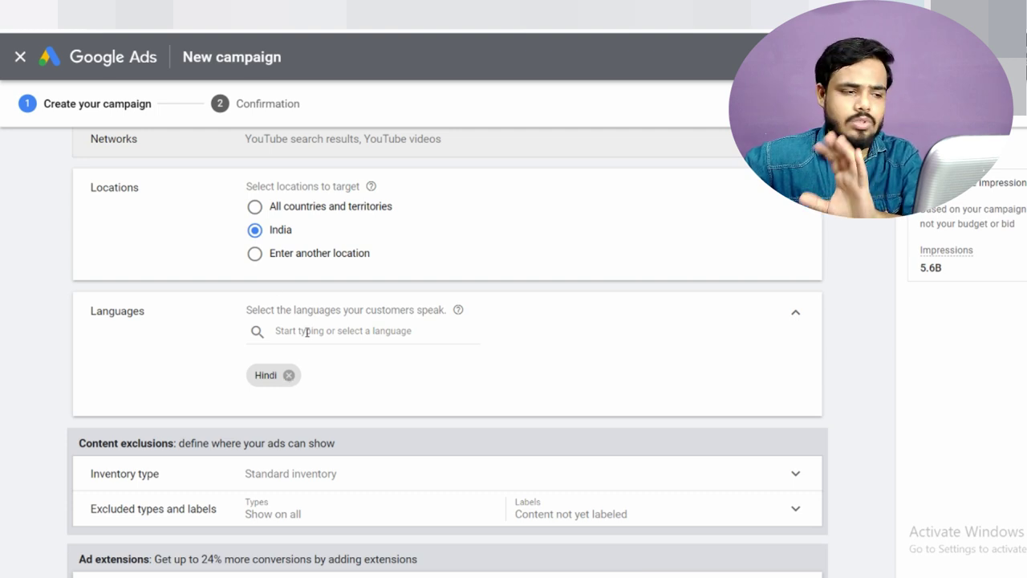
scroll(313, 353, down, 2)
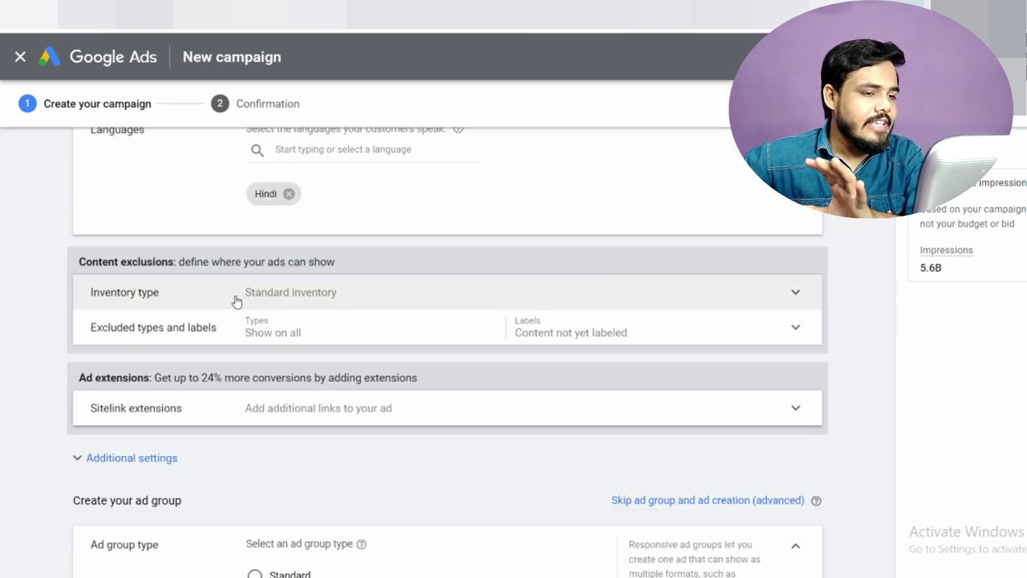
click(321, 299)
scroll(650, 337, down, 2)
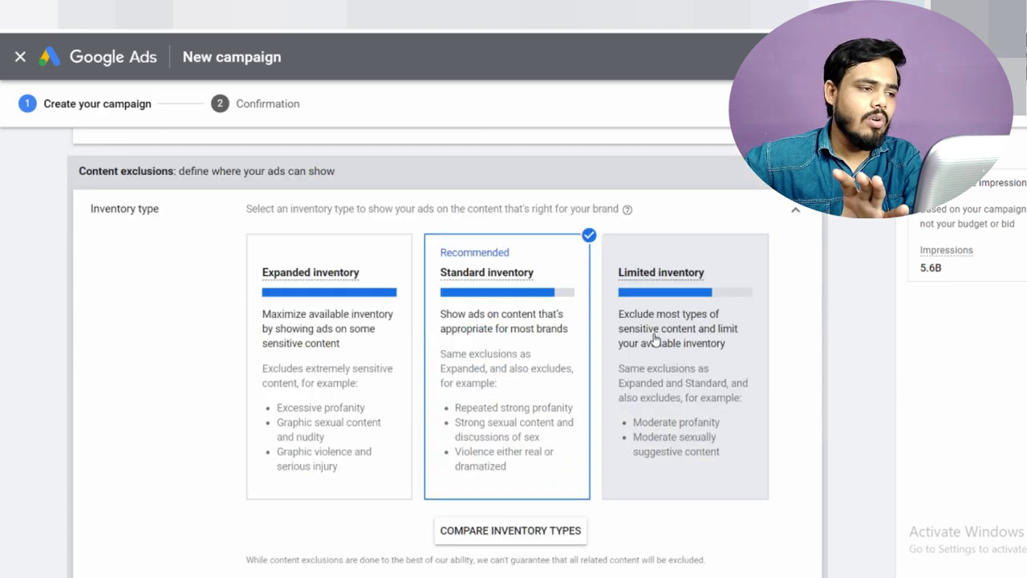
scroll(642, 339, up, 1)
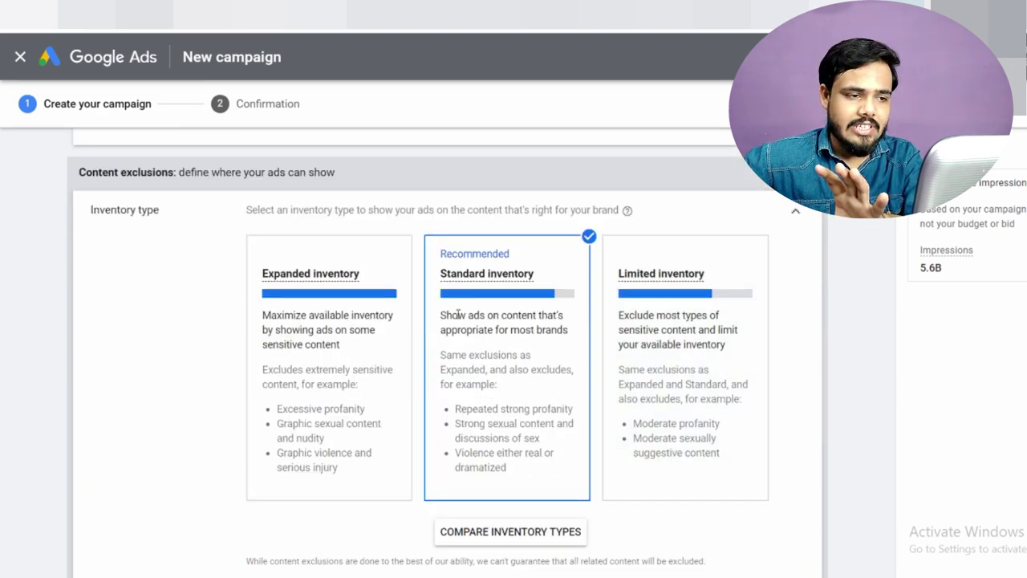
Keep Standard inventory and exclude Embedded YouTube videos and Live streaming videos from the campaign's content types.
mouse_move(476, 300)
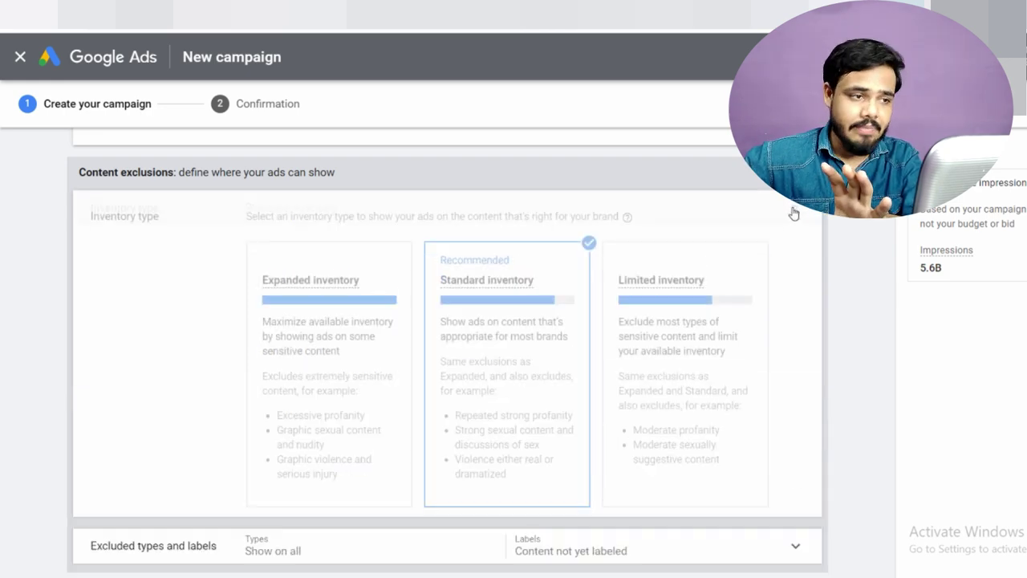
click(792, 212)
click(609, 238)
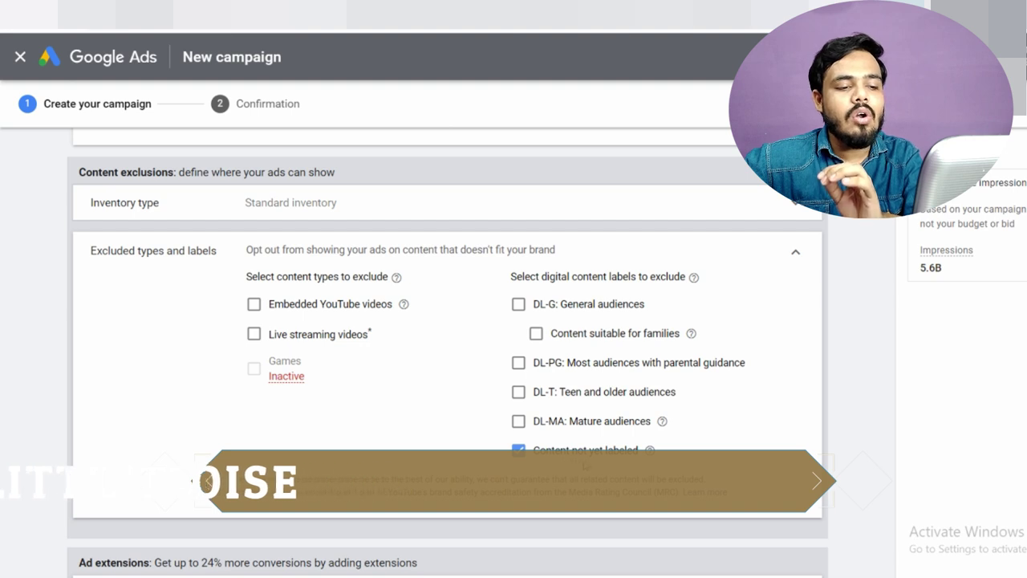
click(254, 304)
click(254, 333)
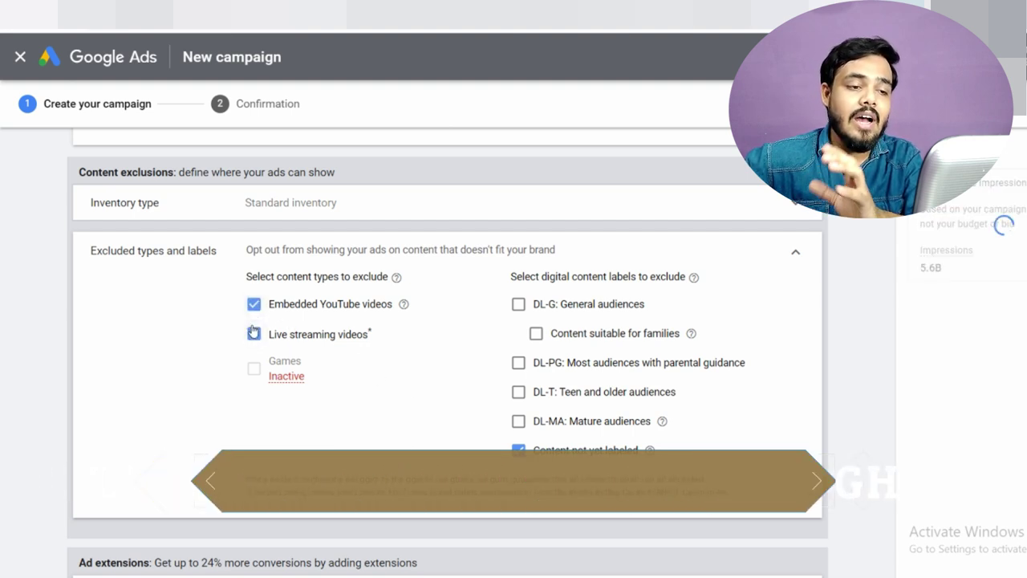
click(796, 255)
Review the campaign-level sitelink extensions available for the ad and collapse the section without selecting any.
click(444, 324)
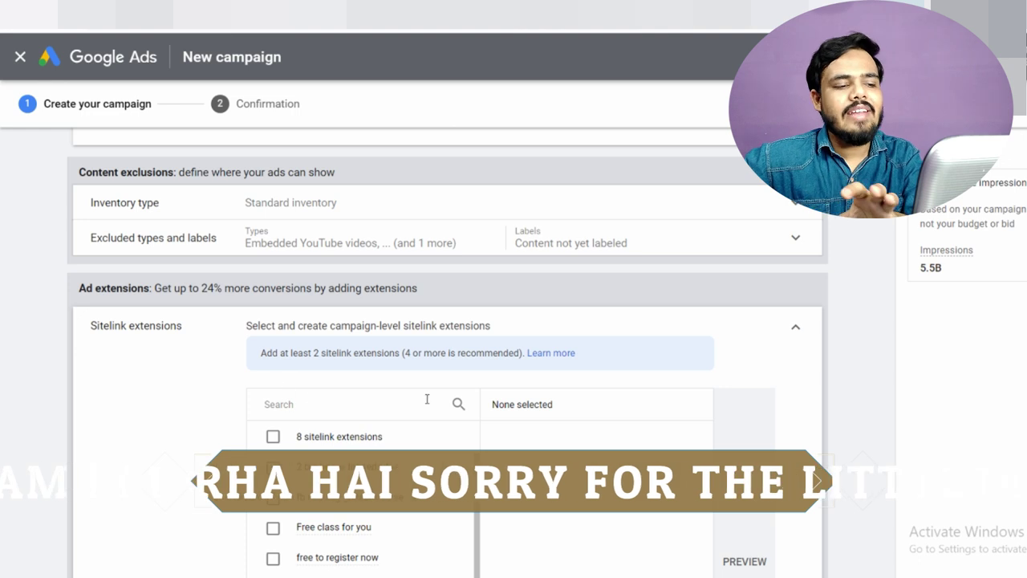
click(796, 333)
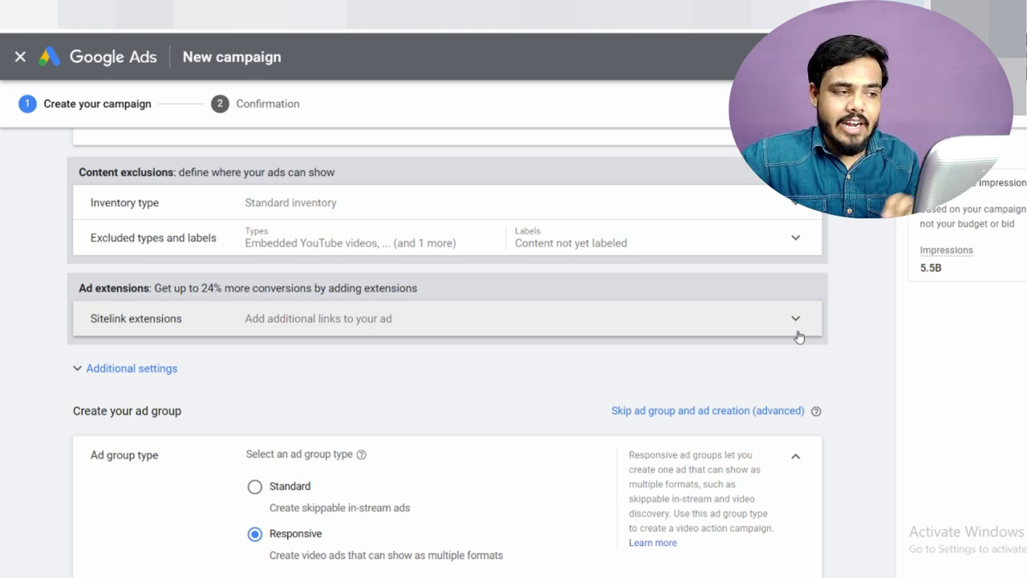
click(234, 325)
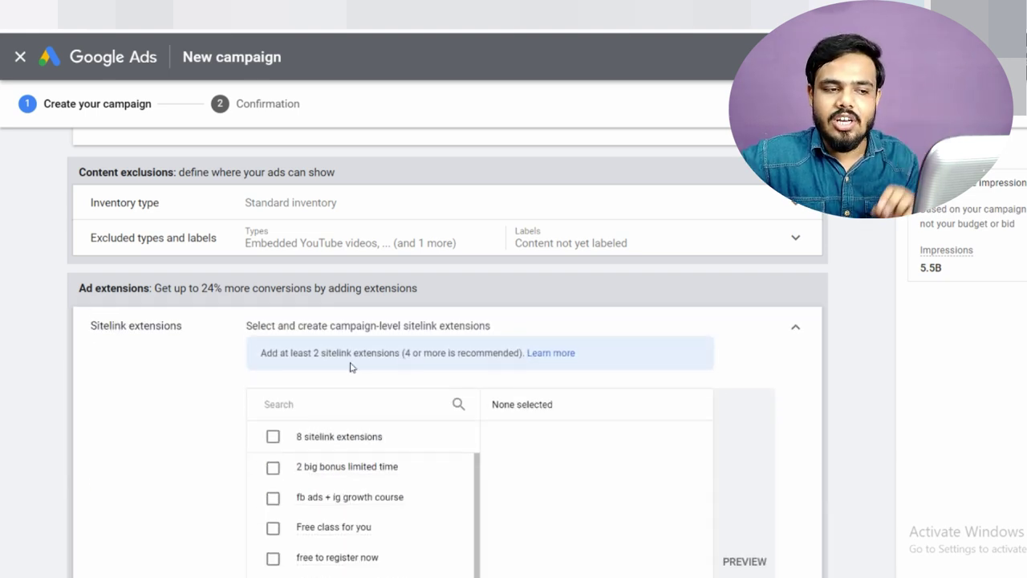
click(796, 329)
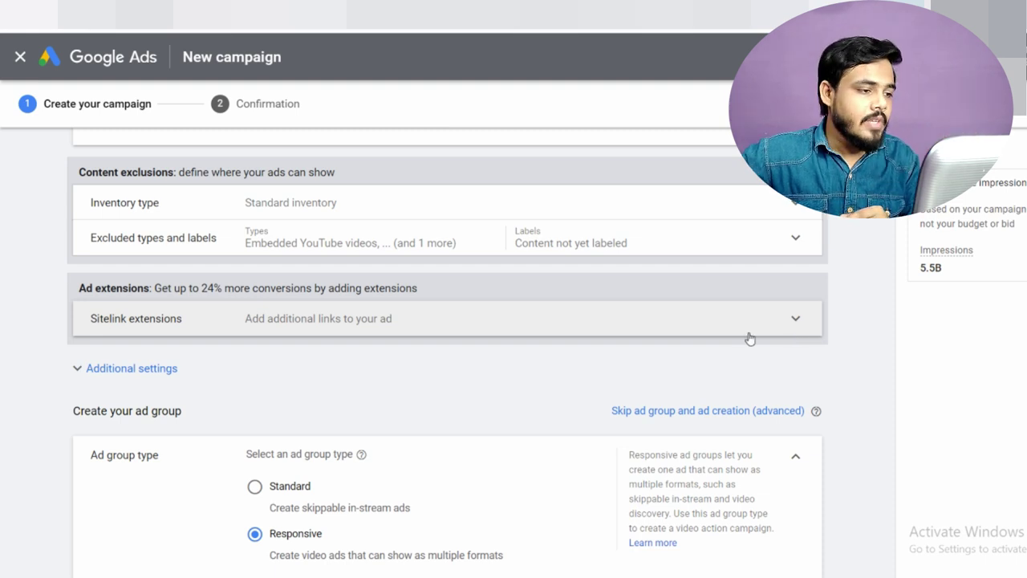
Expand the additional campaign settings and review the Conversions and Devices options.
scroll(679, 337, down, 1)
click(199, 282)
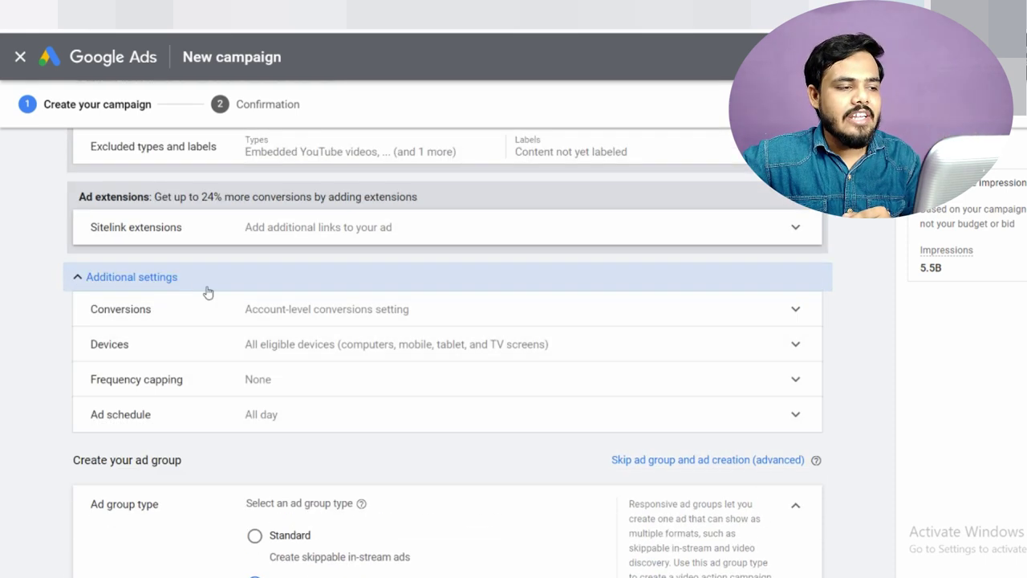
click(275, 320)
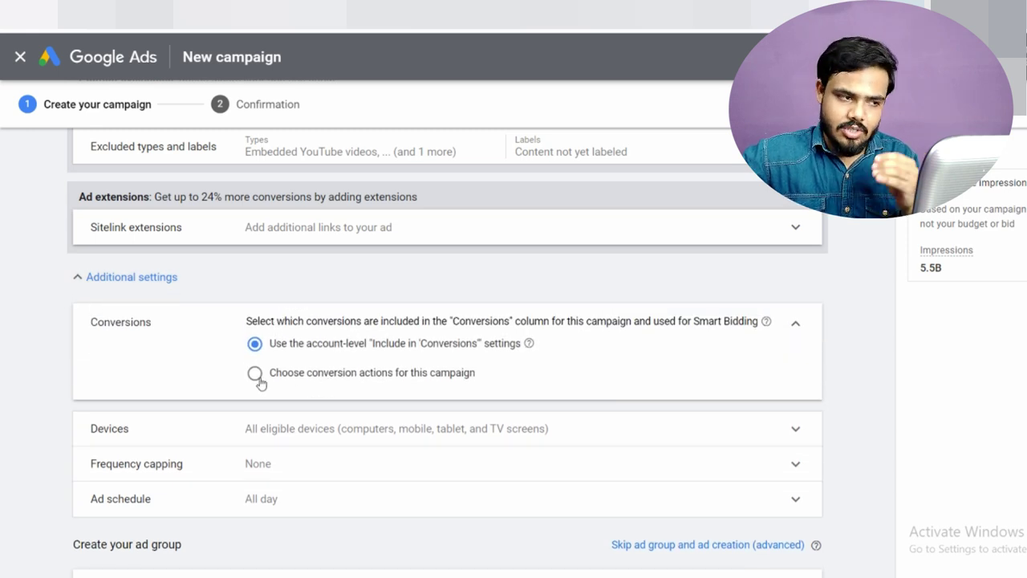
click(795, 325)
click(586, 353)
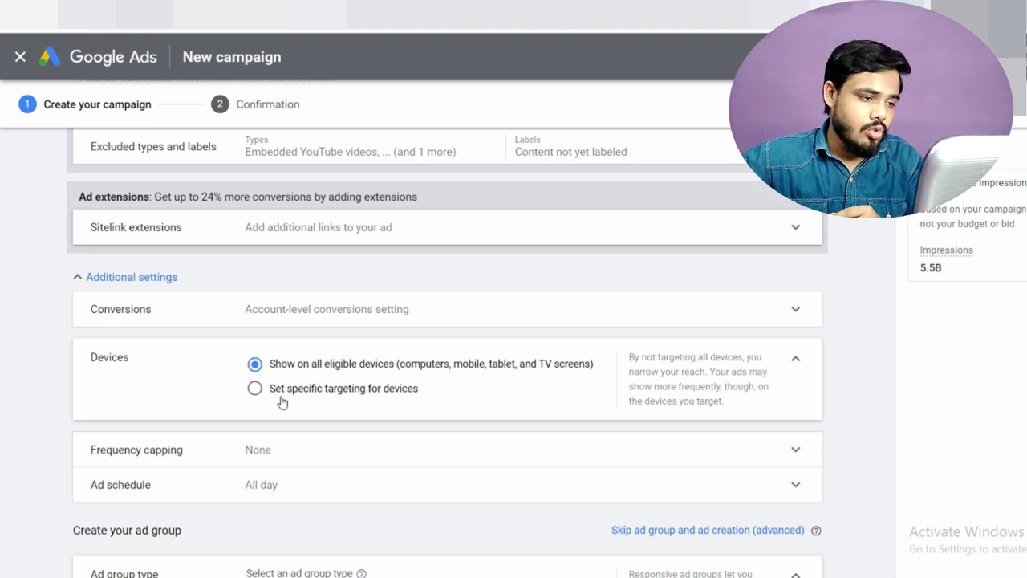
click(794, 364)
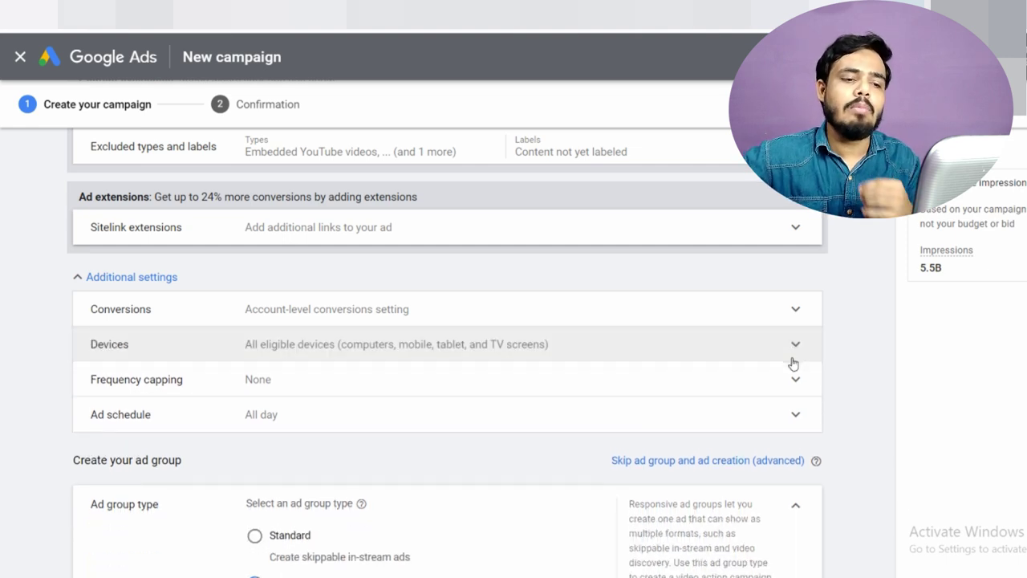
Try a view frequency cap of 5 per day, look at the frequency periods, and clear the views cap.
click(771, 390)
scroll(770, 390, down, 1)
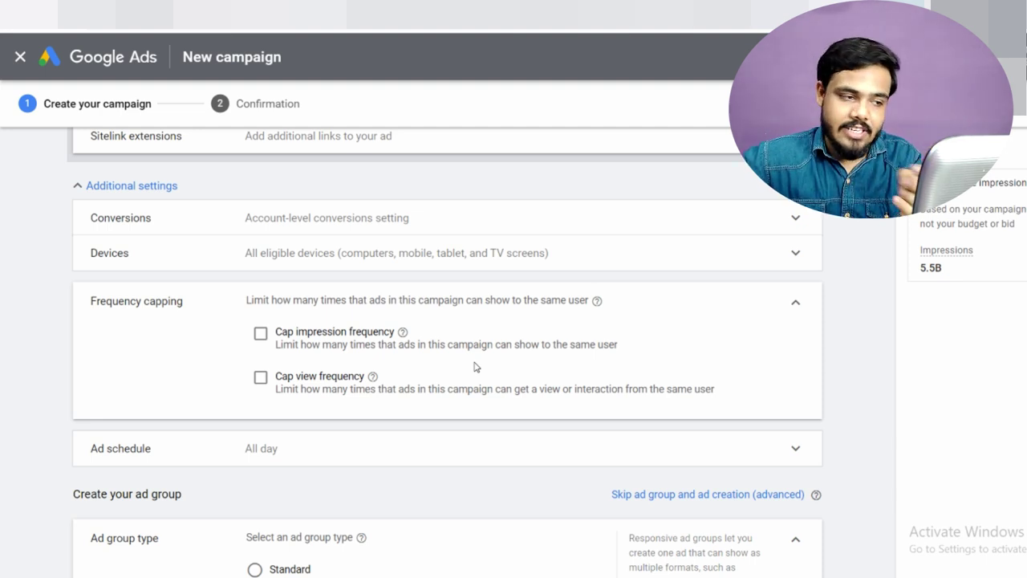
click(261, 380)
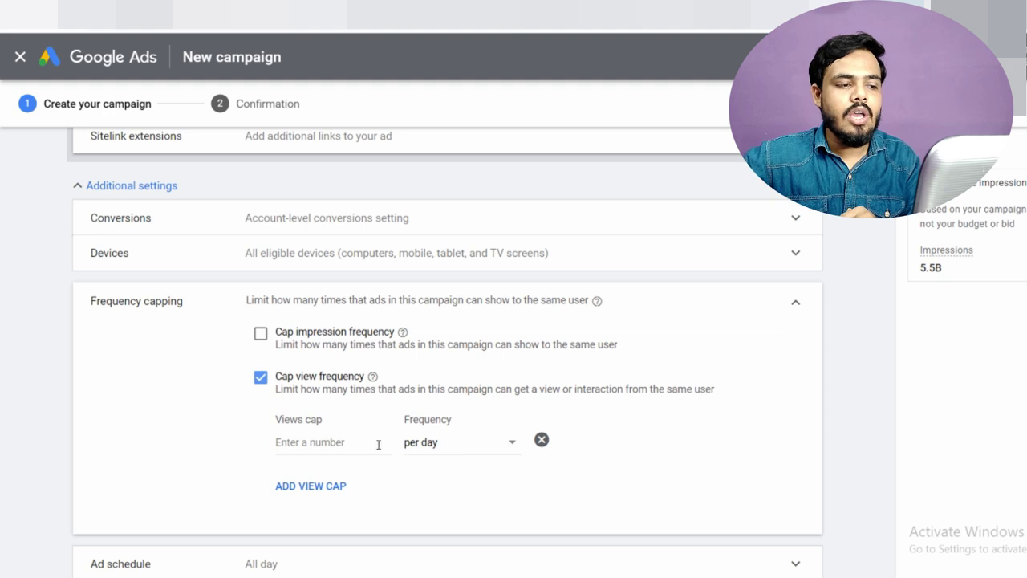
click(348, 440)
text(5)
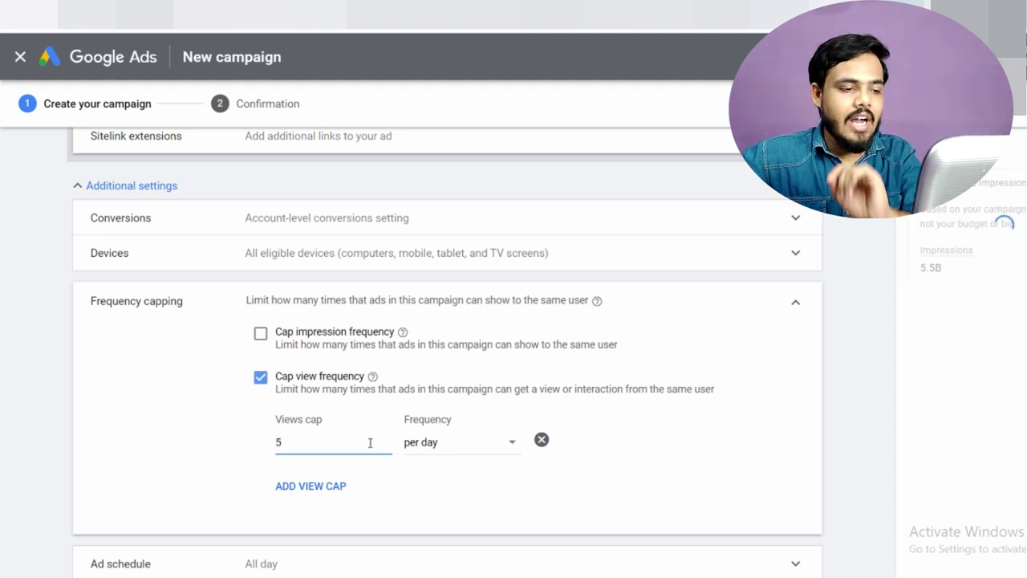
click(446, 442)
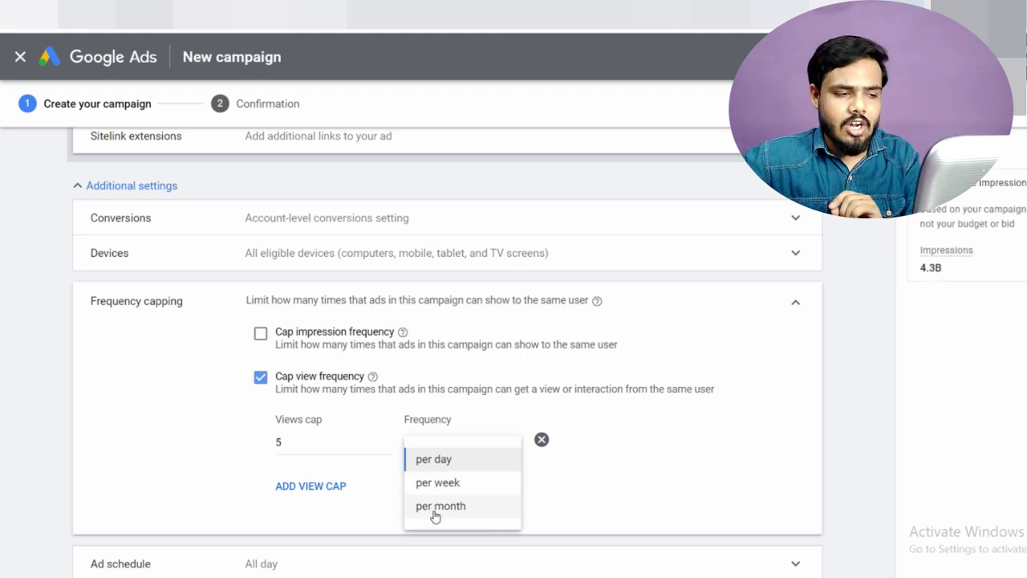
click(281, 442)
key(BackSpace)
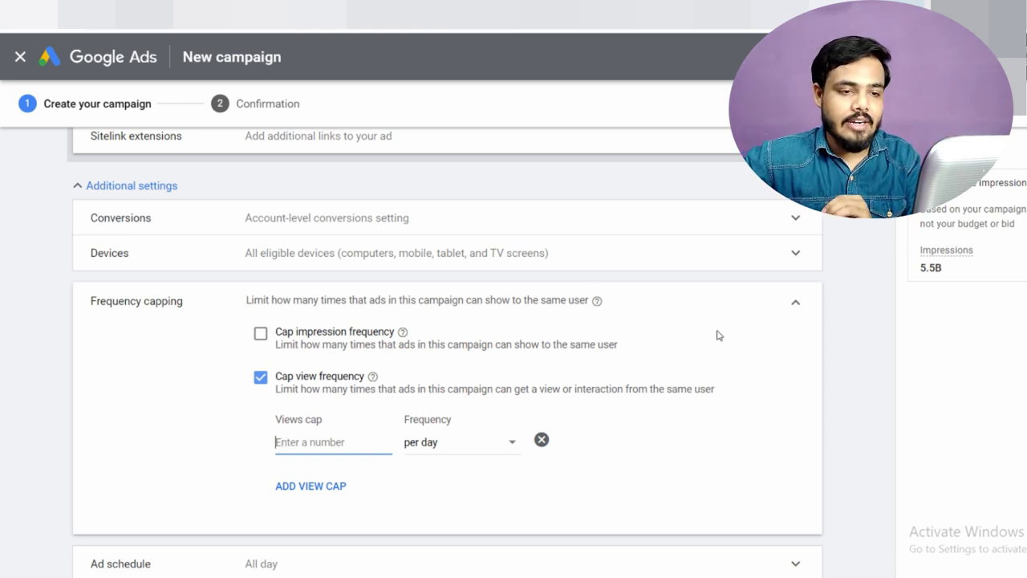
click(797, 304)
Review the Ad schedule's day and time options and collapse the section.
scroll(651, 350, down, 2)
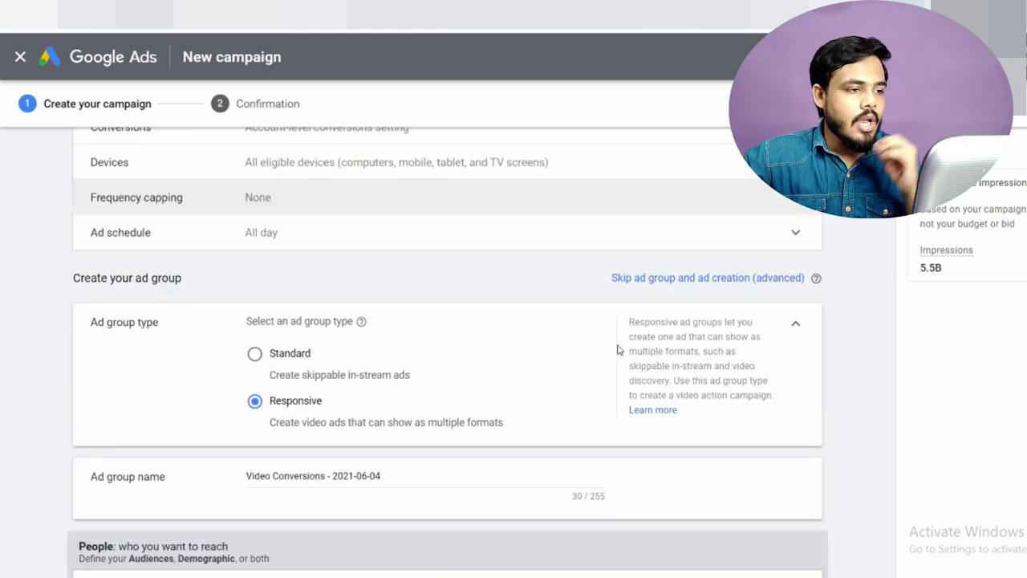
click(277, 241)
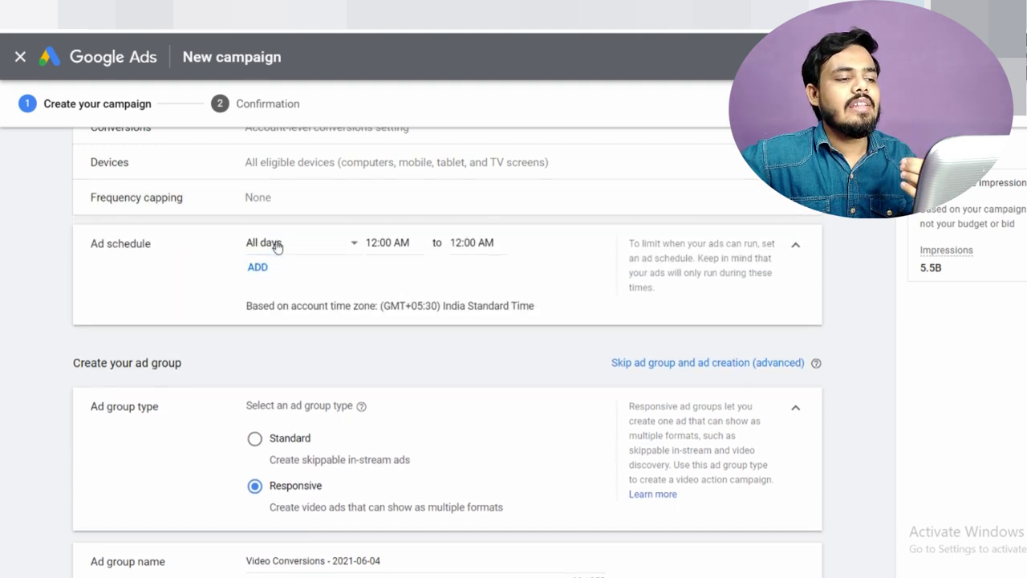
click(795, 247)
Rename the ad group as "777empire.in video ad".
scroll(271, 316, down, 2)
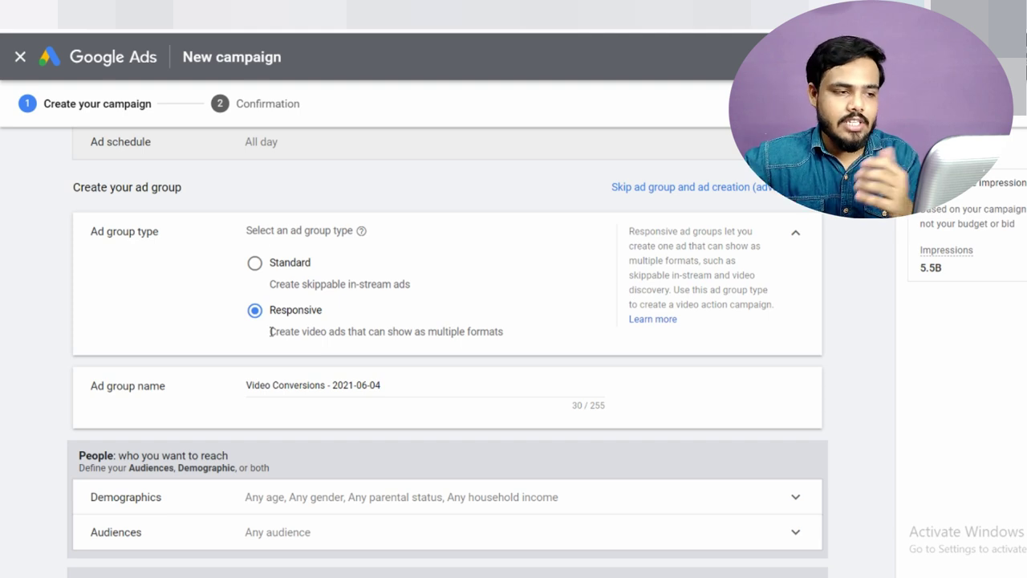
scroll(345, 347, down, 2)
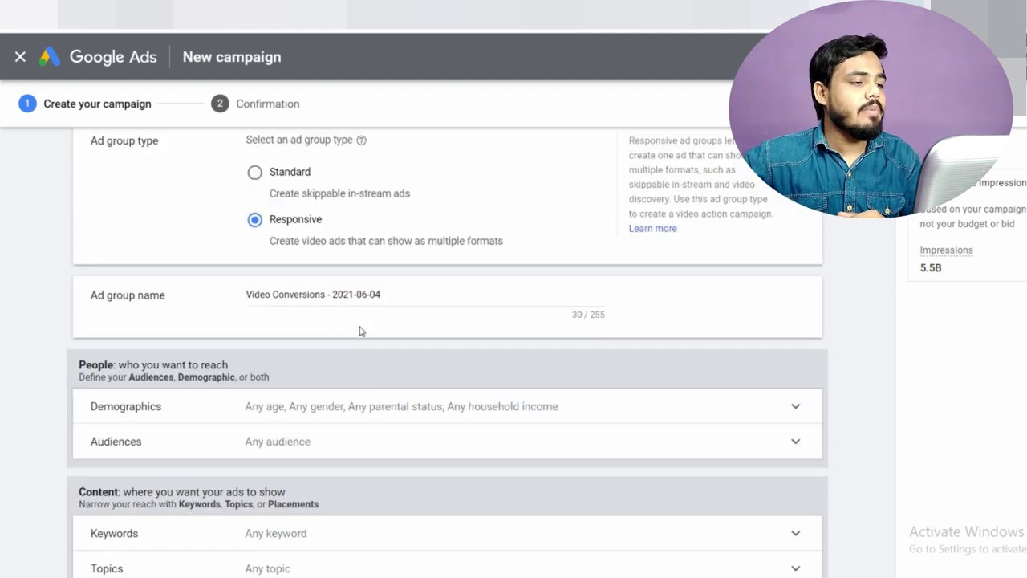
scroll(308, 318, down, 2)
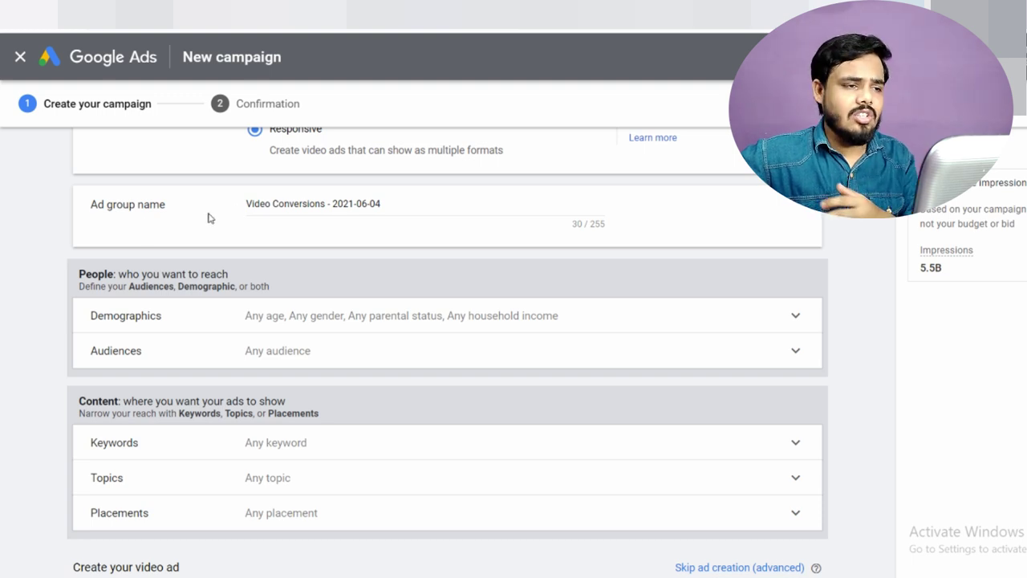
drag(398, 207, 243, 215)
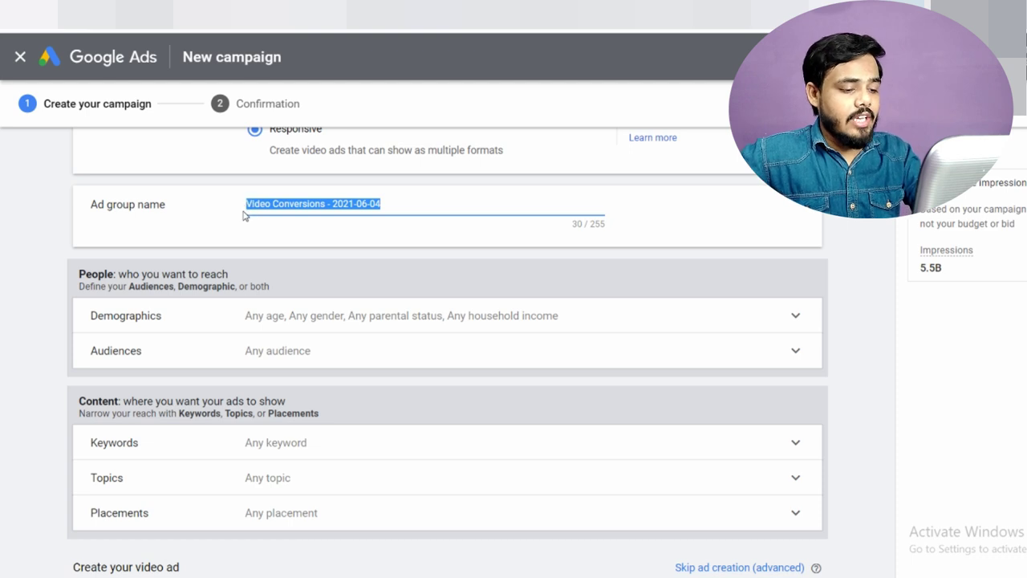
text(7)
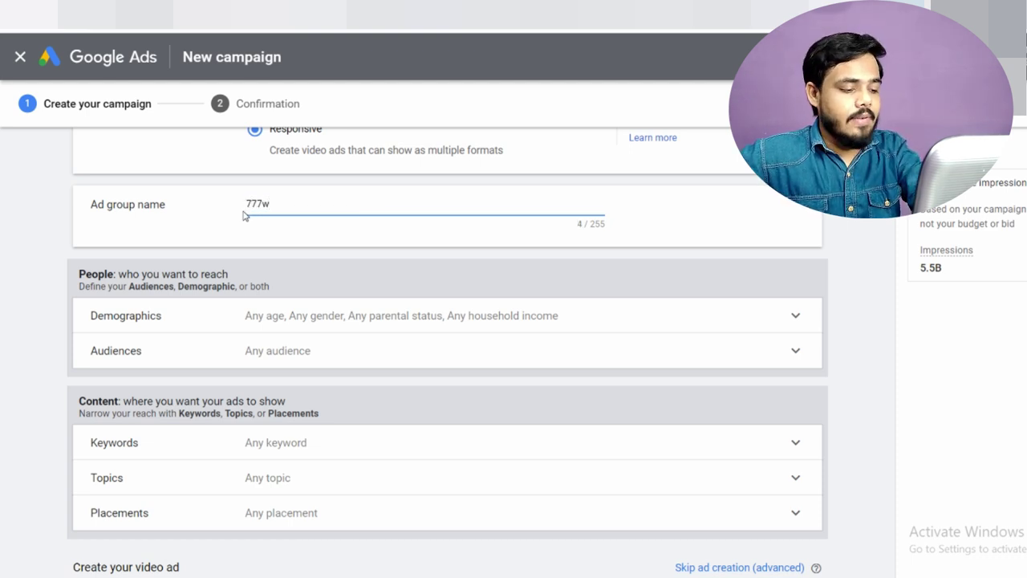
text(77empire.in)
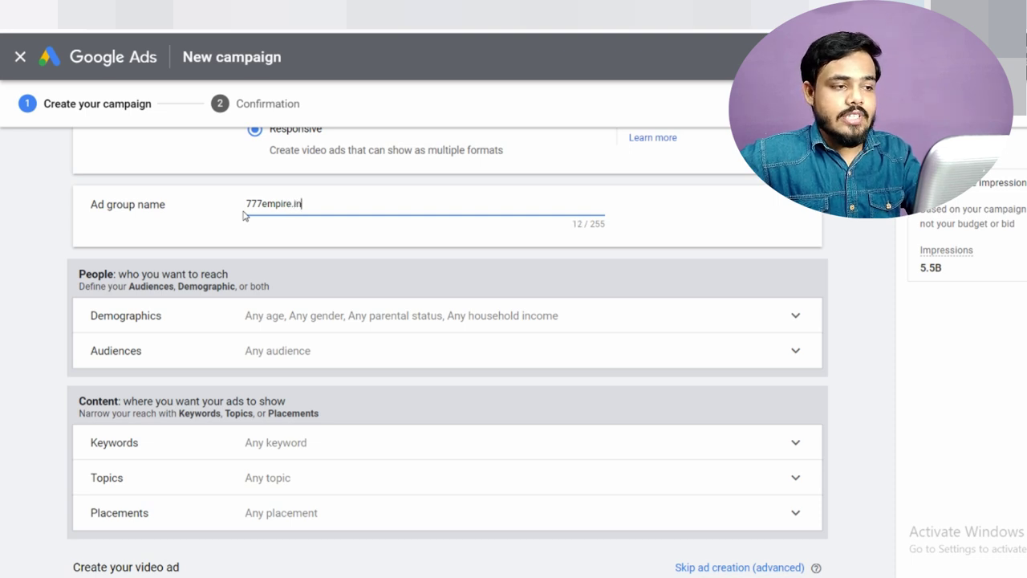
text( video ad)
Review the ad group's Demographics targeting for gender, age, parental status and household income.
scroll(496, 257, down, 1)
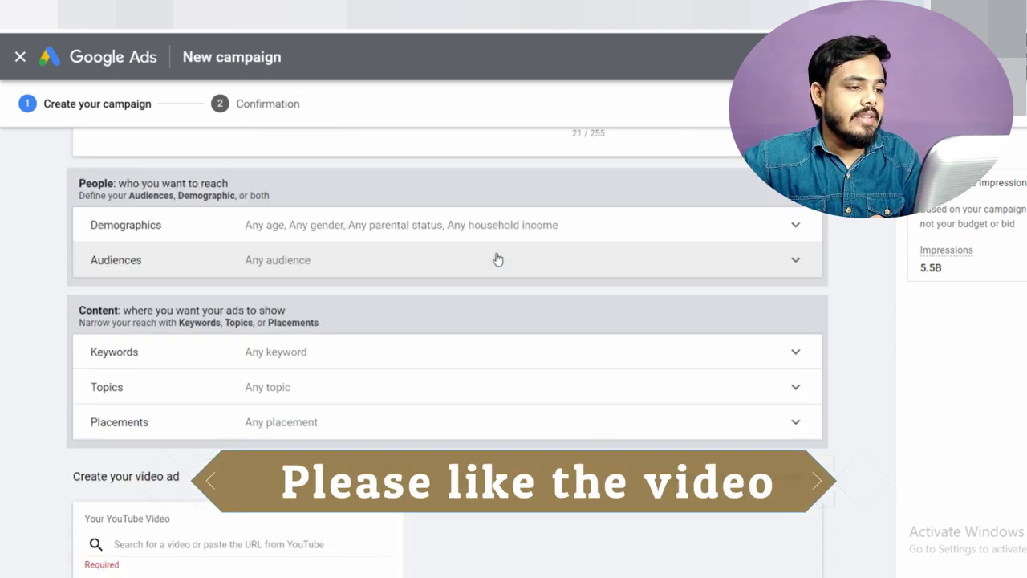
click(340, 228)
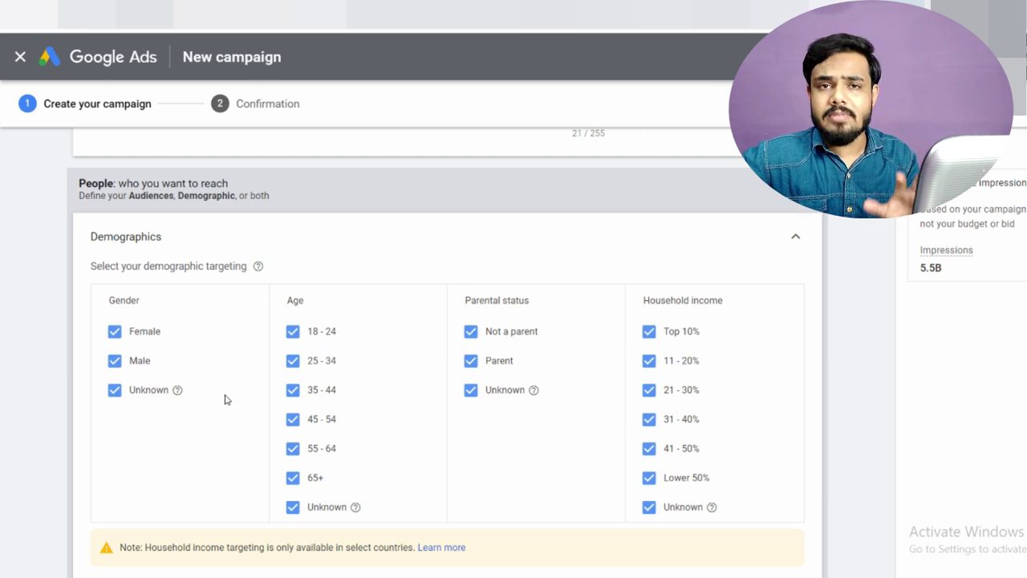
click(790, 238)
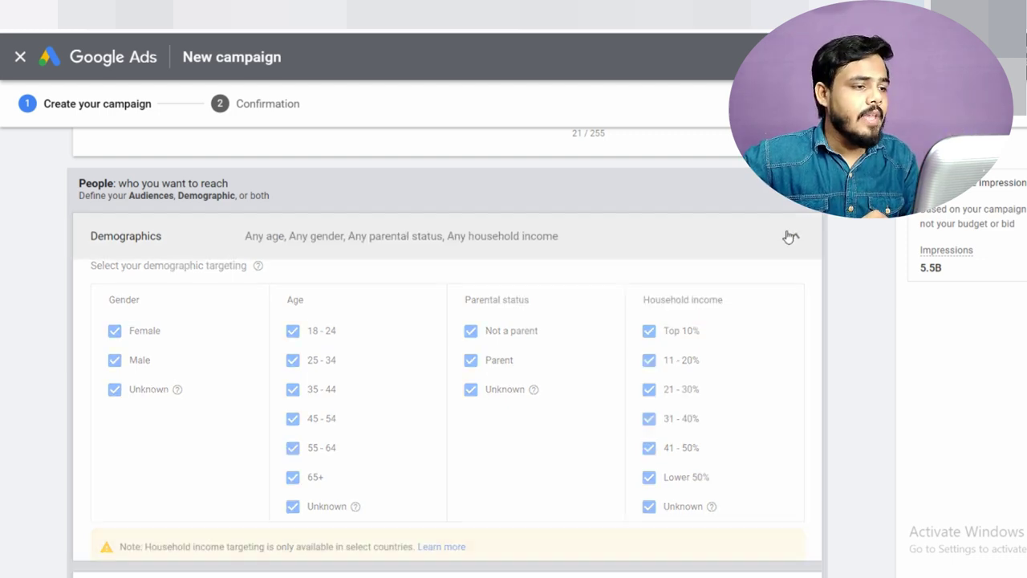
Add the Social Media Enthusiasts, Business Services and Technology audiences under Interests & detailed demographics for the ad group.
click(680, 281)
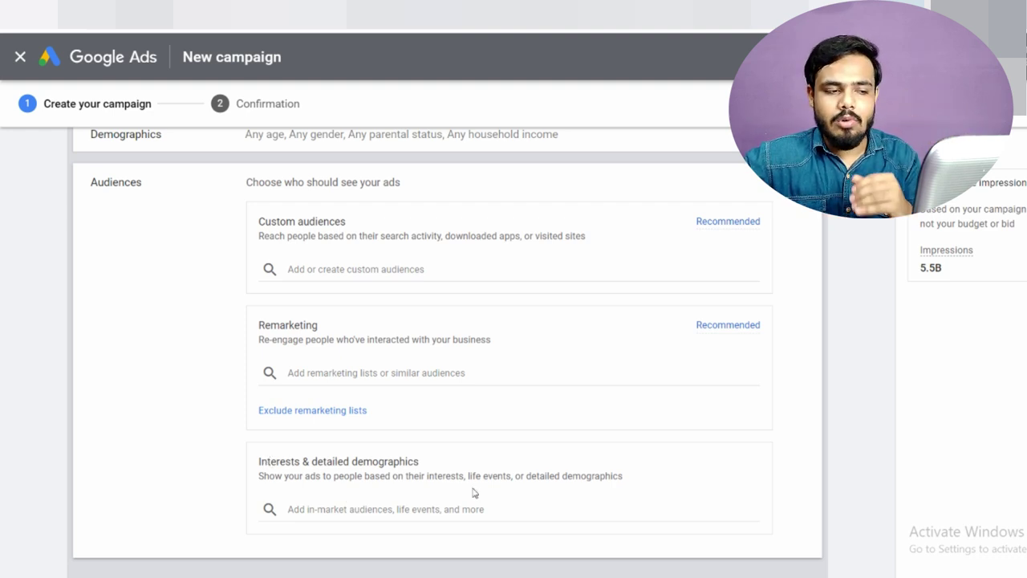
click(395, 510)
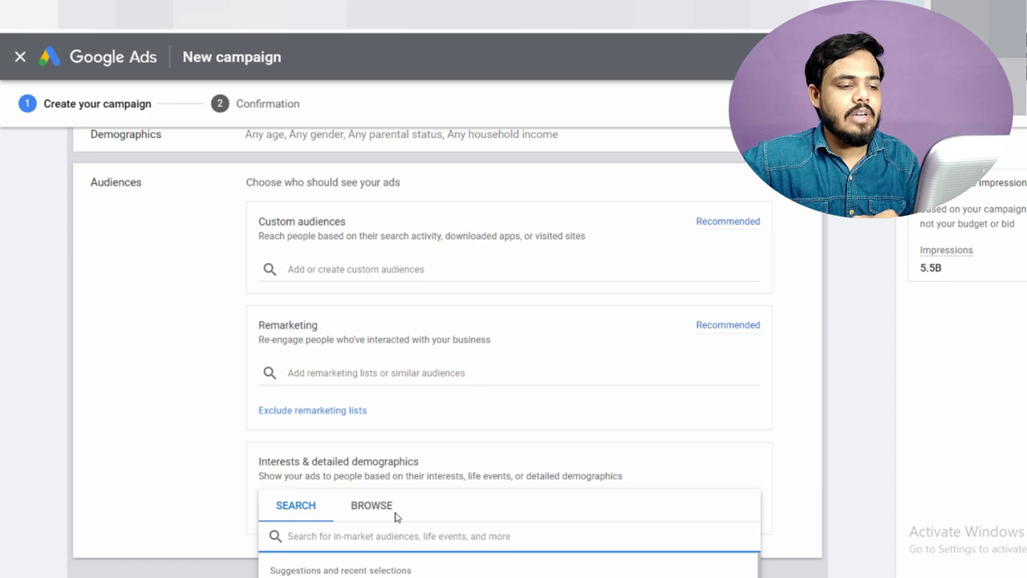
scroll(866, 374, down, 1)
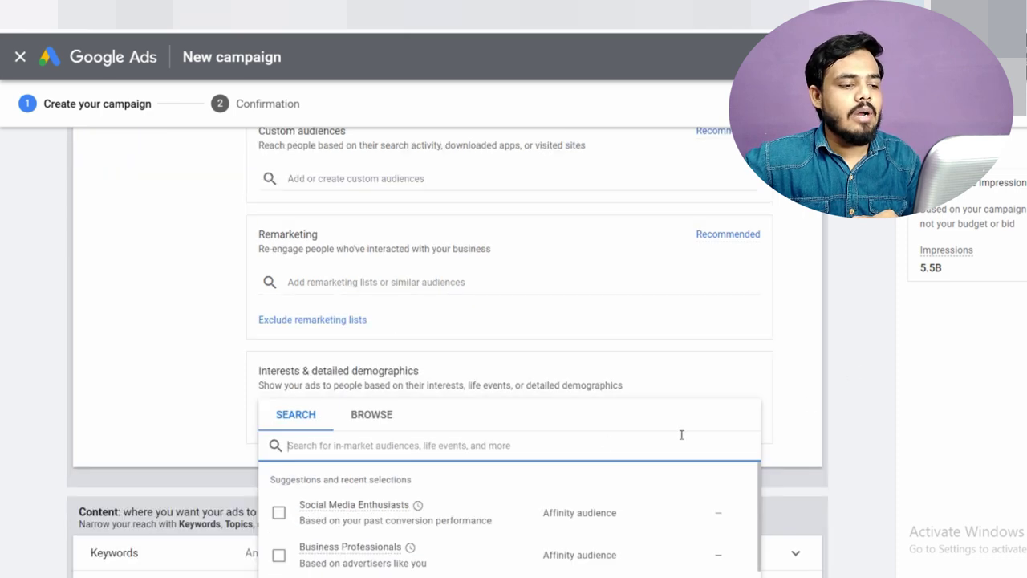
scroll(869, 374, down, 2)
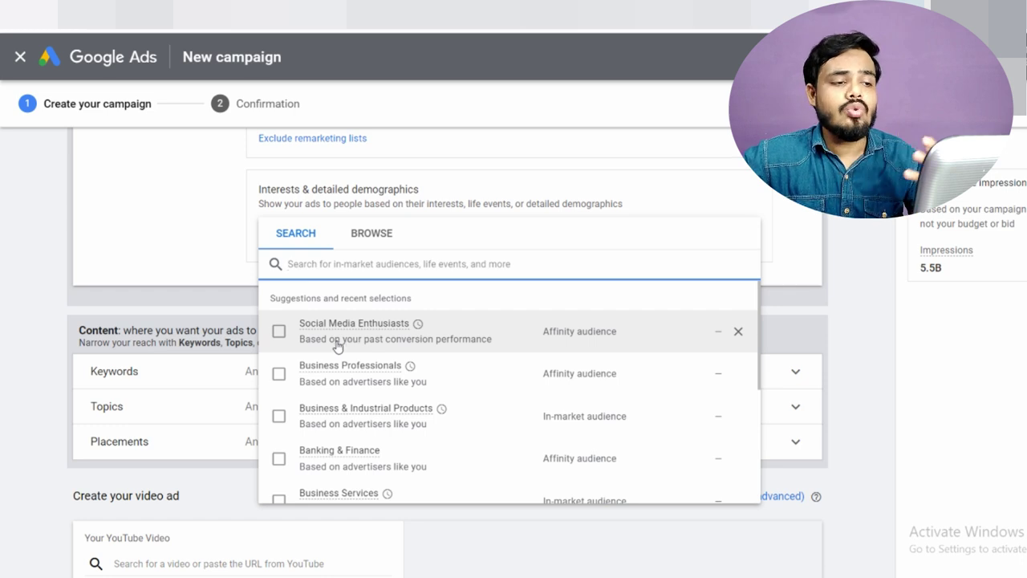
click(279, 334)
scroll(312, 394, down, 1)
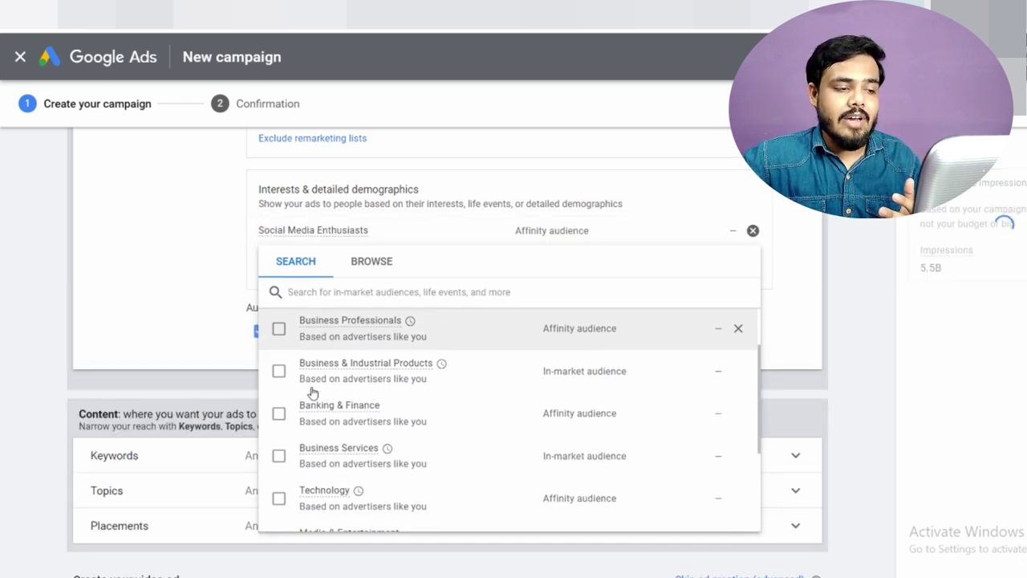
click(279, 458)
click(278, 526)
click(843, 356)
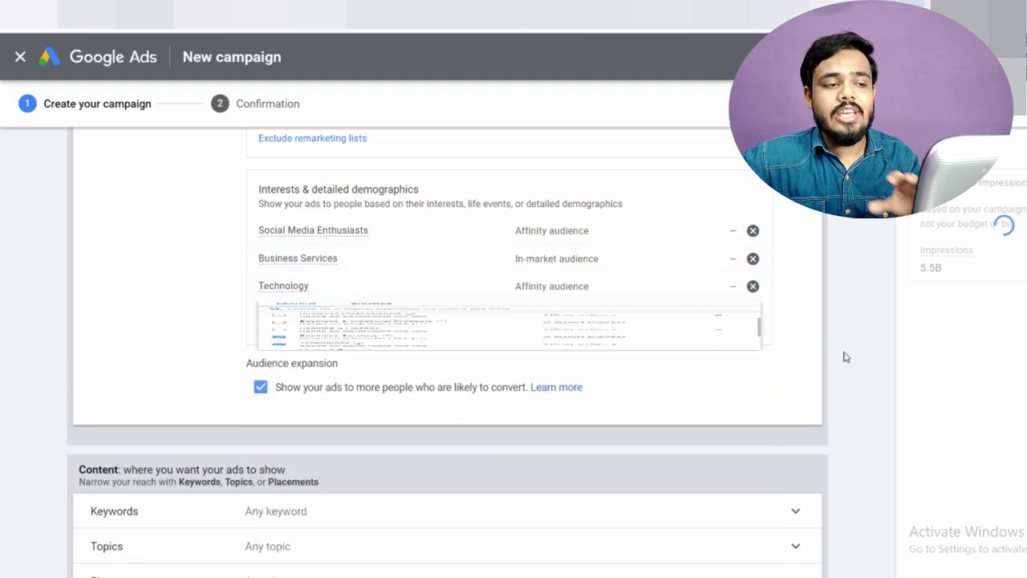
scroll(723, 369, up, 1)
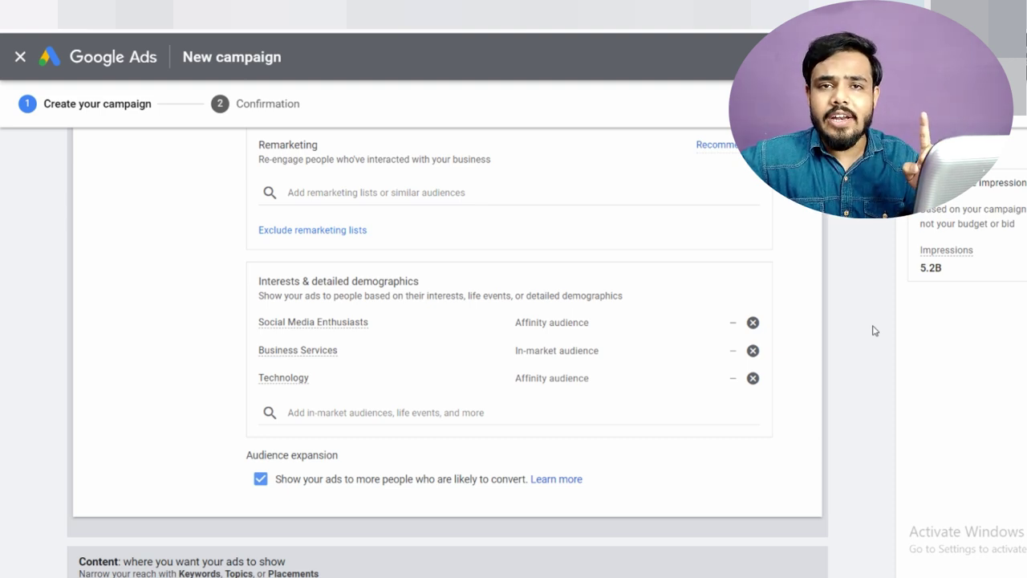
mouse_move(313, 328)
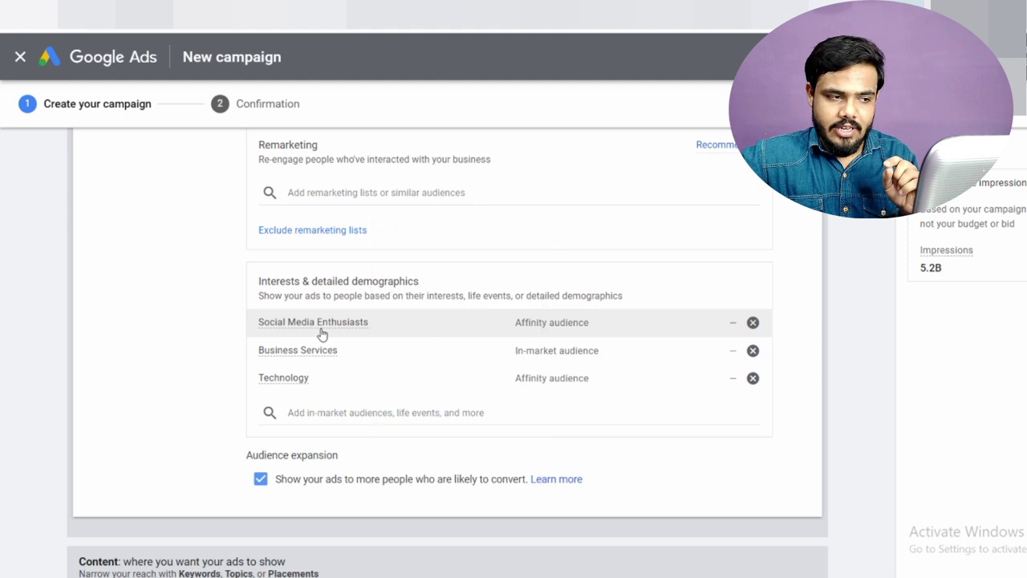
Search the Interests & detailed demographics audiences for "freelancer" and add Business Professionals and Starting New Job Soon.
mouse_move(301, 378)
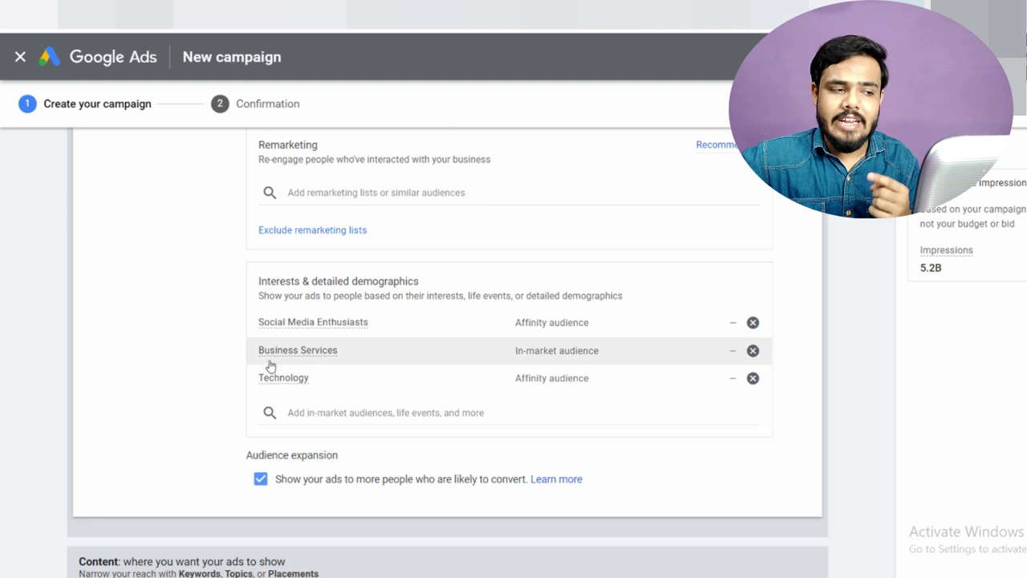
mouse_move(273, 350)
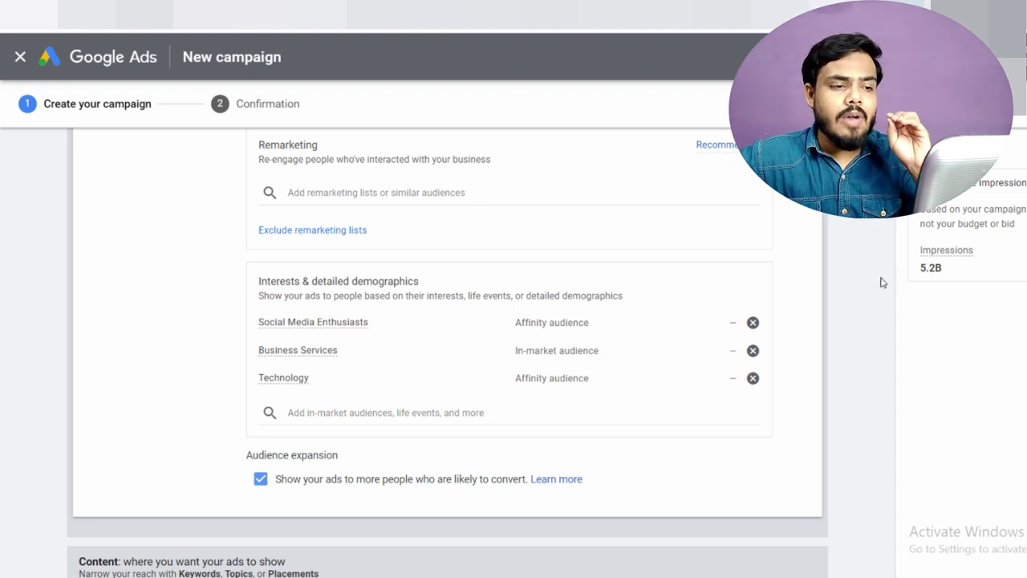
click(411, 415)
text(free)
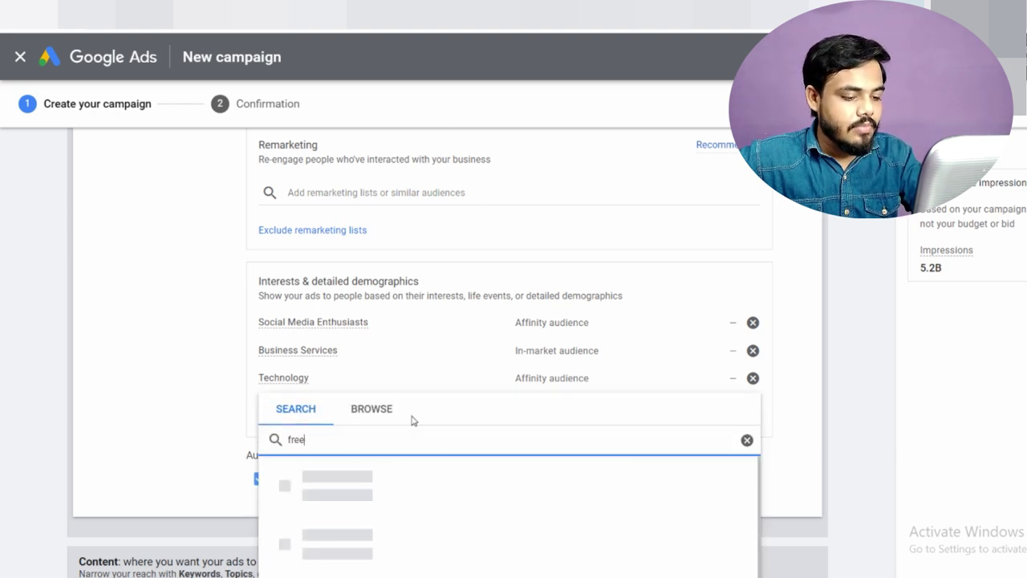
text(lan)
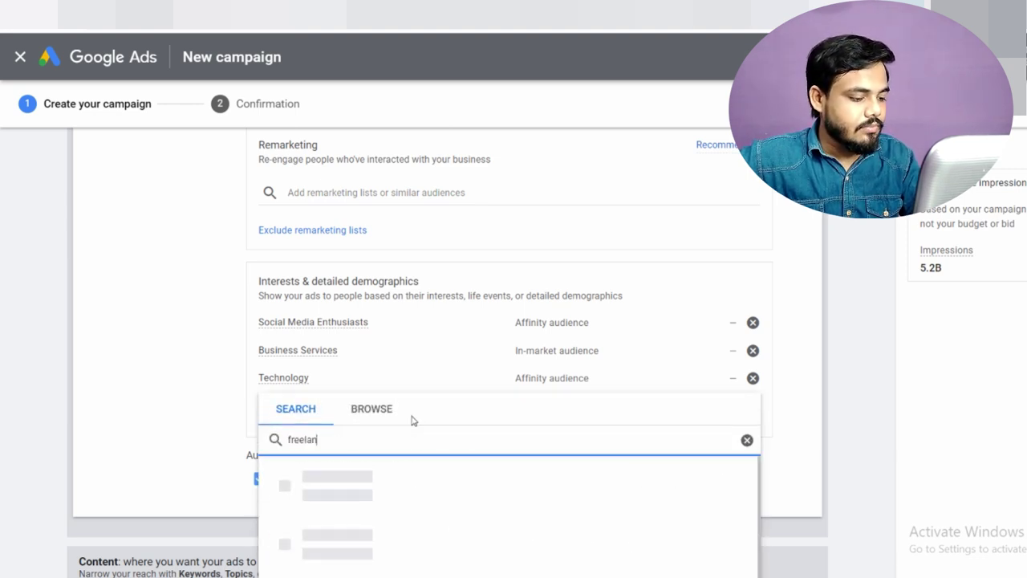
text(cer)
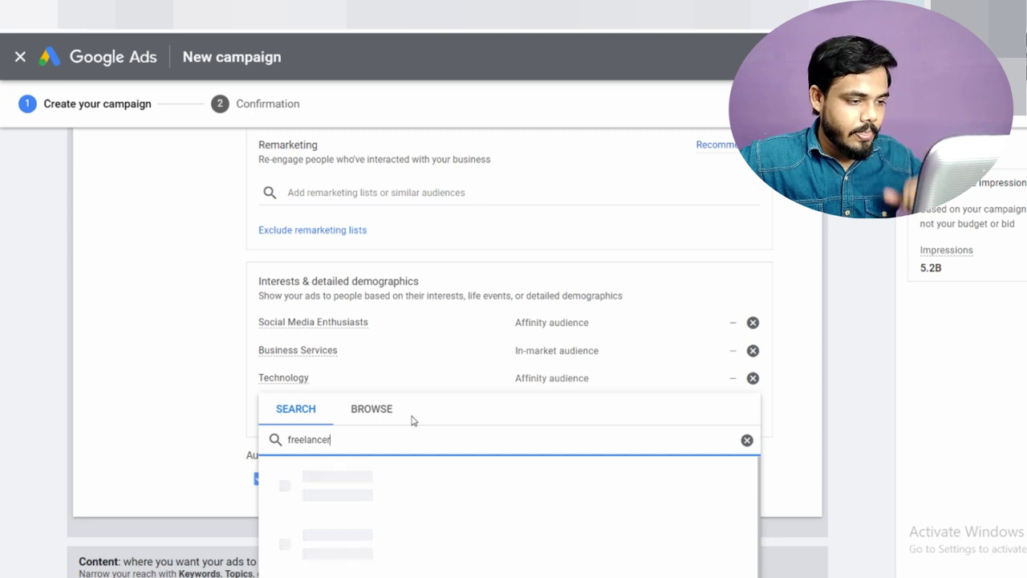
scroll(406, 473, down, 2)
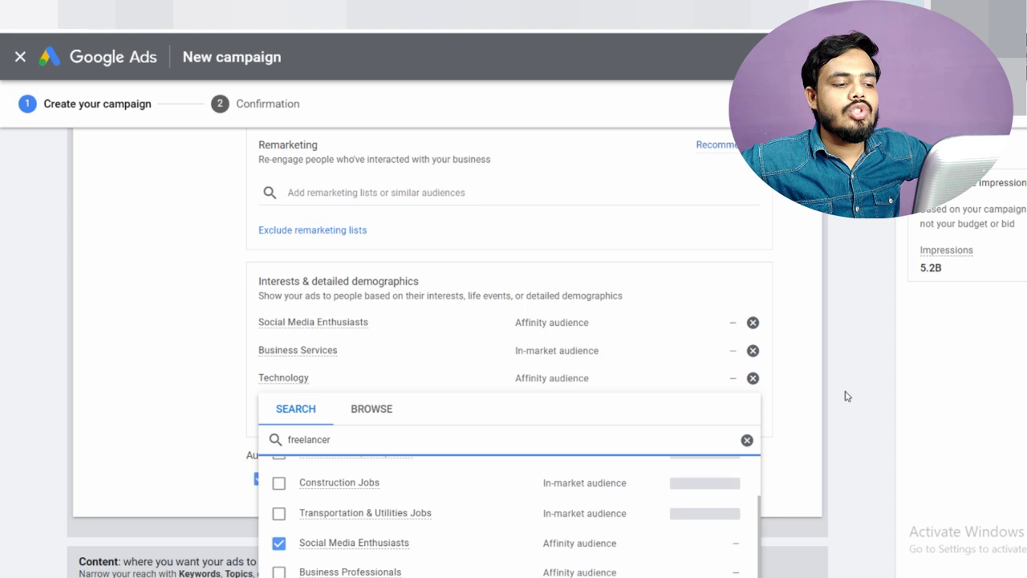
scroll(843, 394, down, 1)
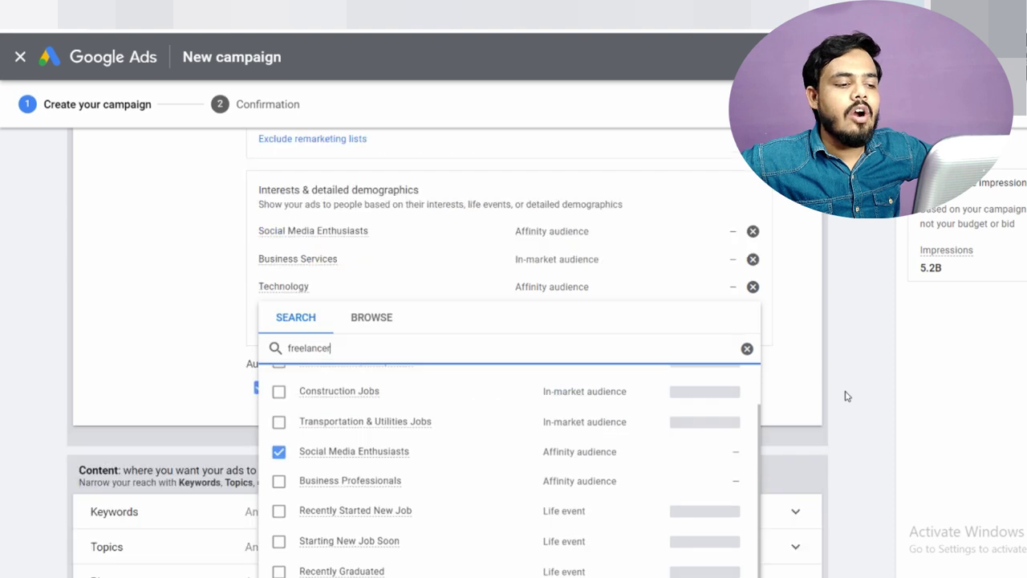
click(278, 484)
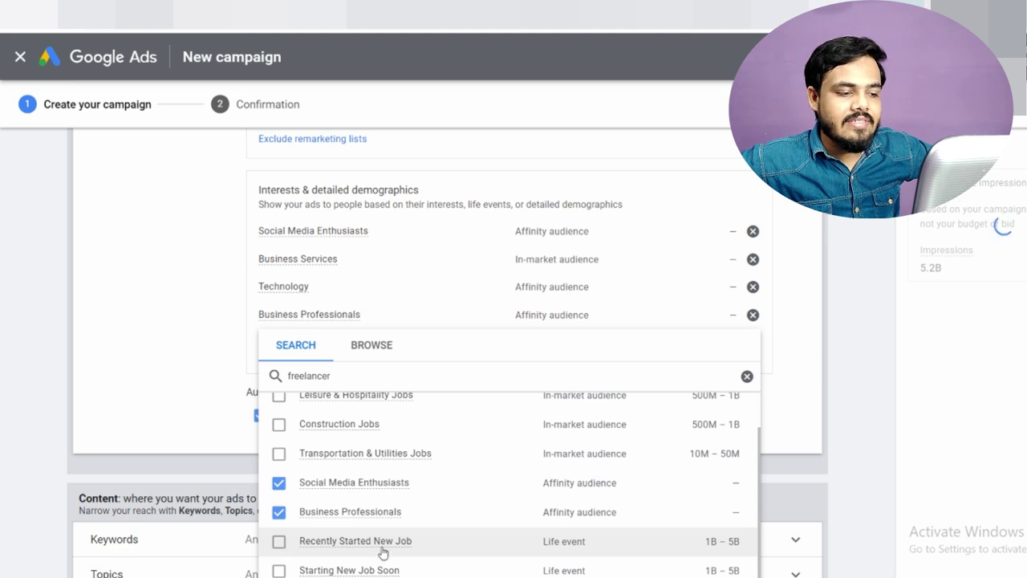
click(277, 545)
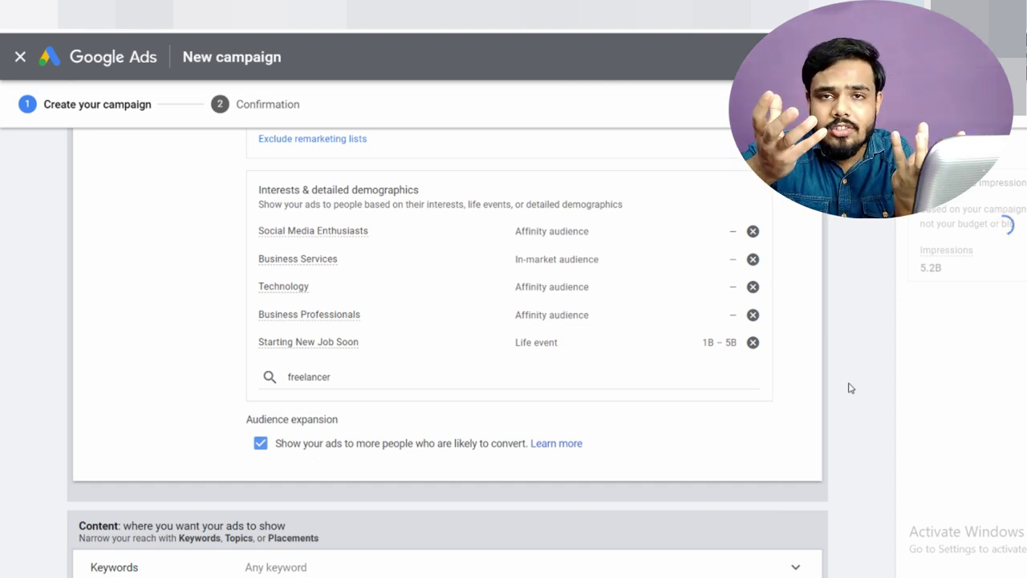
scroll(562, 361, up, 2)
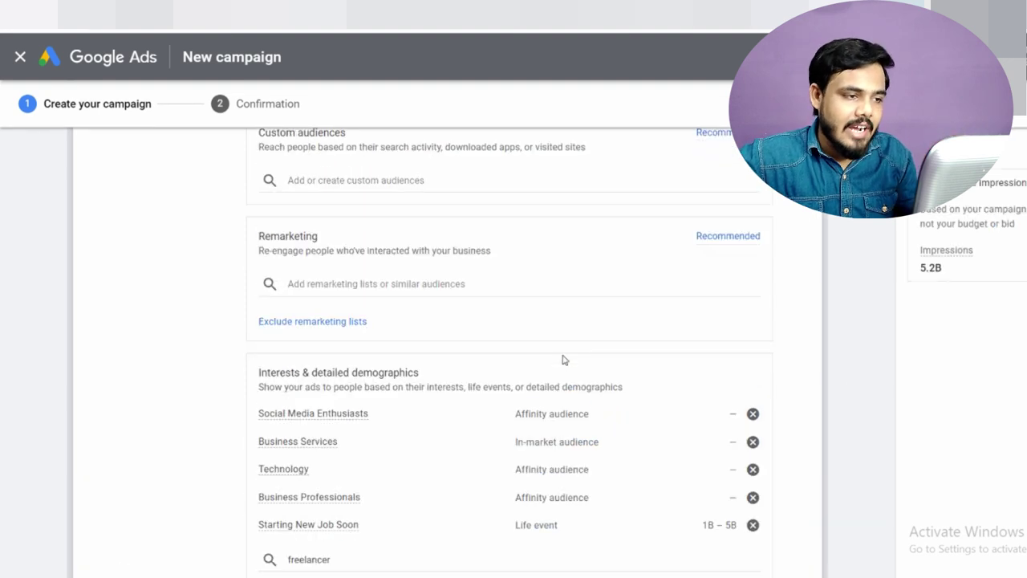
scroll(548, 361, up, 1)
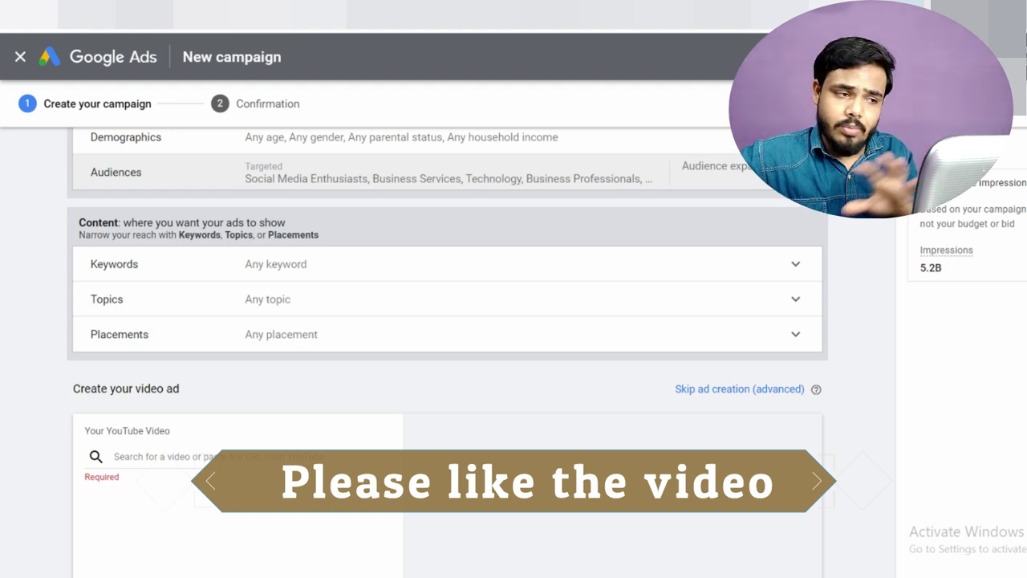
Add "affiliate marketing", "cvccf" and "vbncvncg" as the ad group's content keywords, one per line.
click(310, 273)
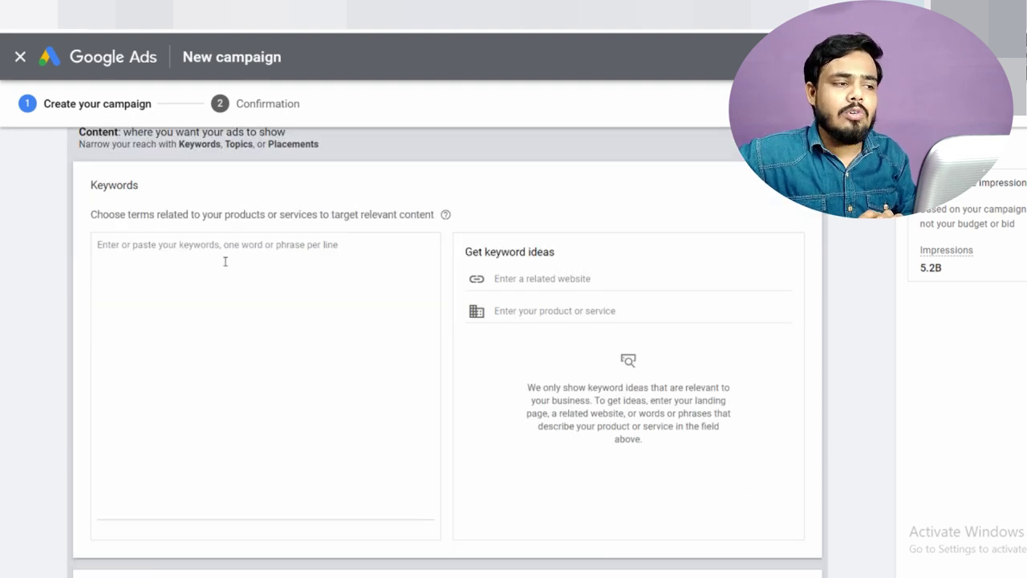
click(225, 261)
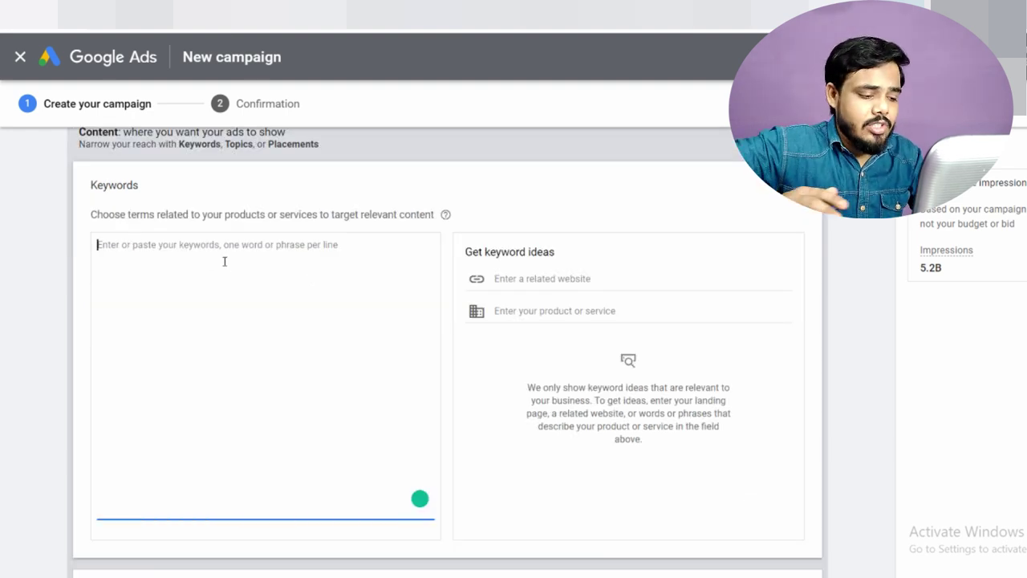
text(affiliate marketing)
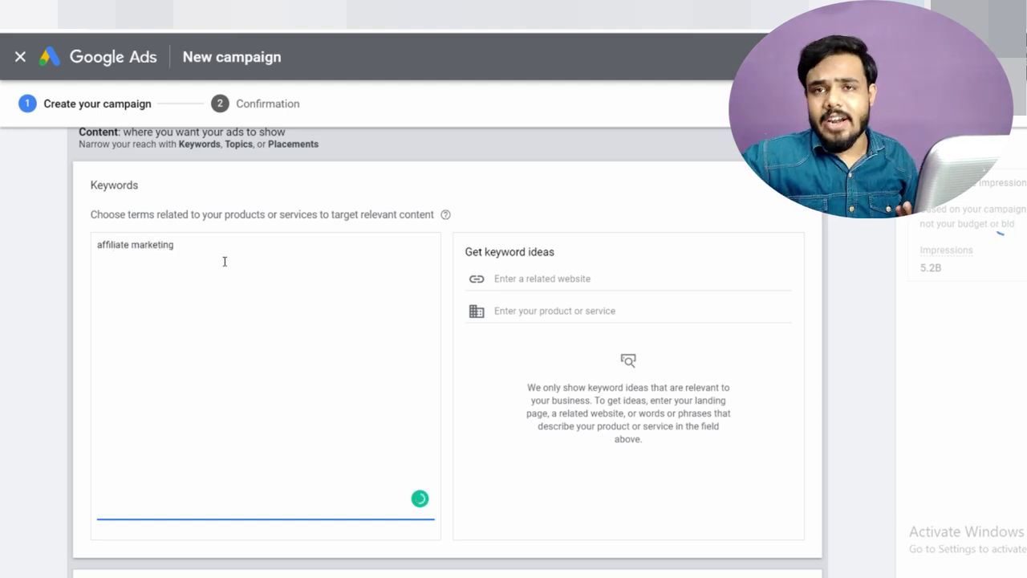
key(Return)
text(cvccf)
key(Return)
text(v)
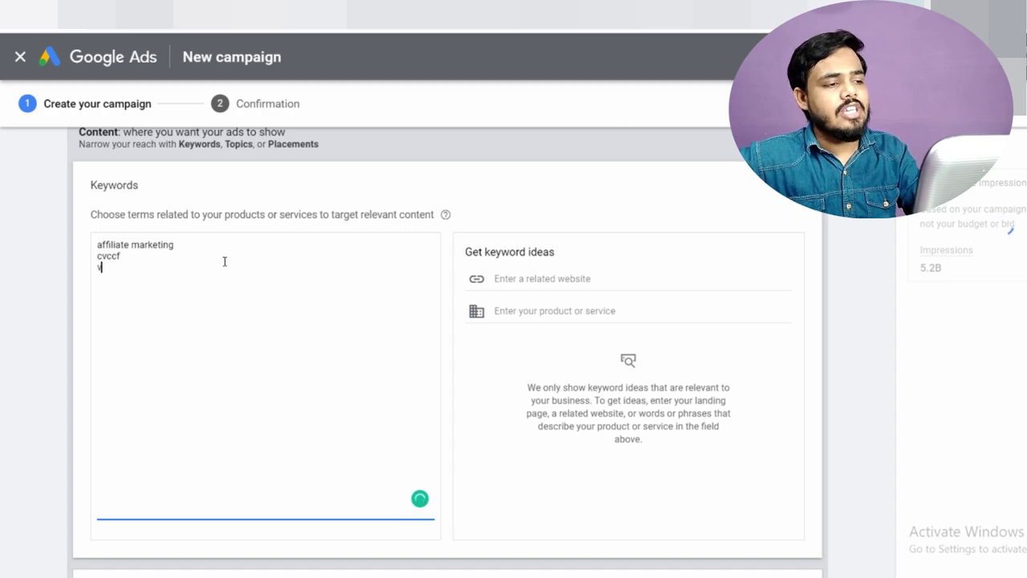
text(bncvncg)
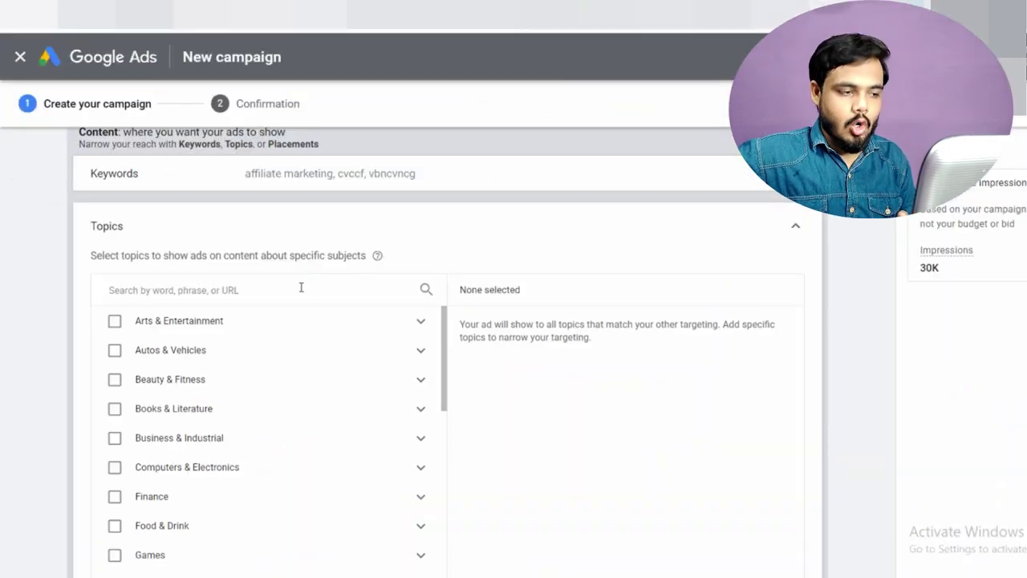
Review the list of available Topics for the ad group's content targeting and collapse the section.
scroll(301, 289, down, 2)
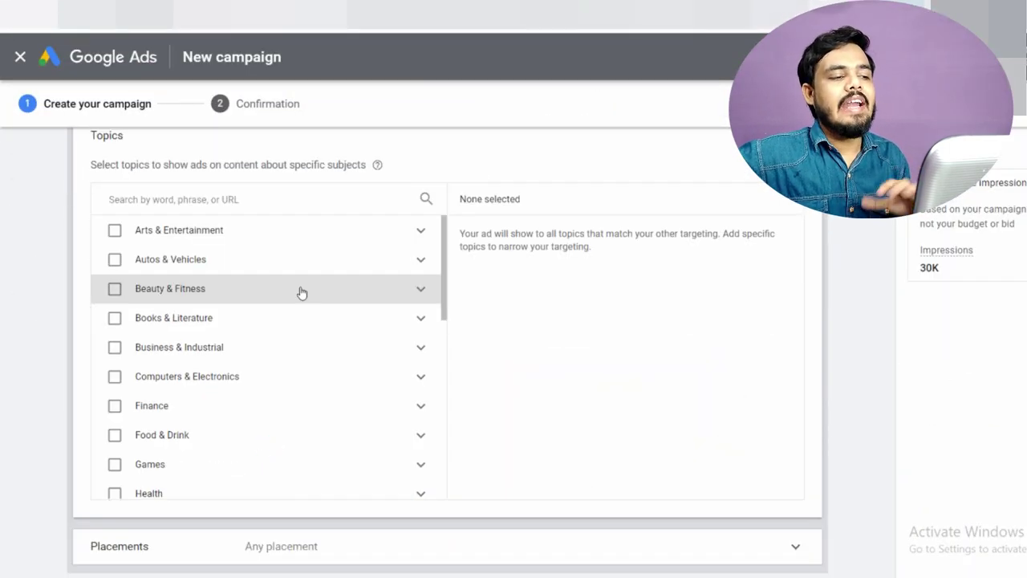
scroll(301, 292, down, 4)
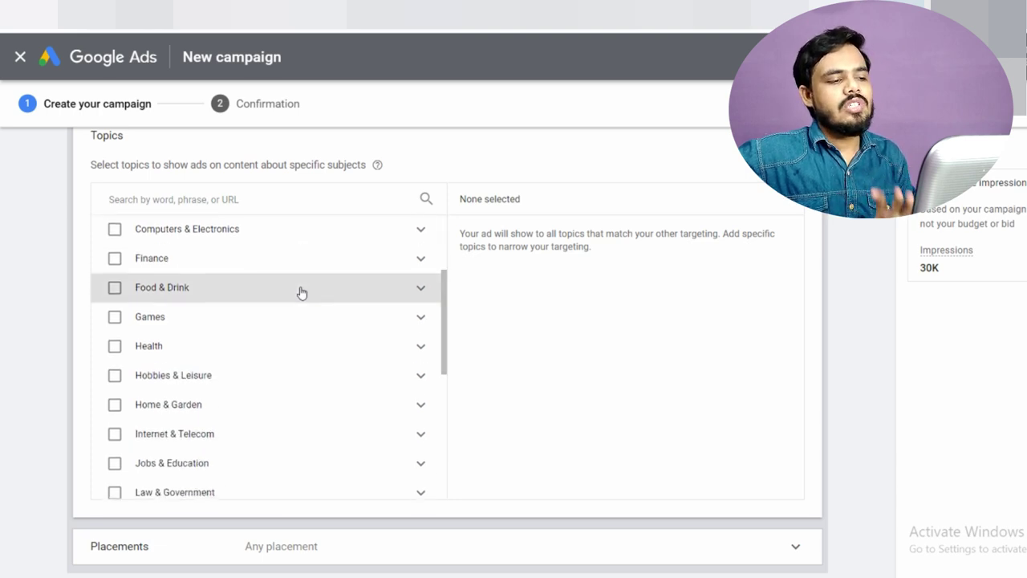
scroll(300, 293, down, 3)
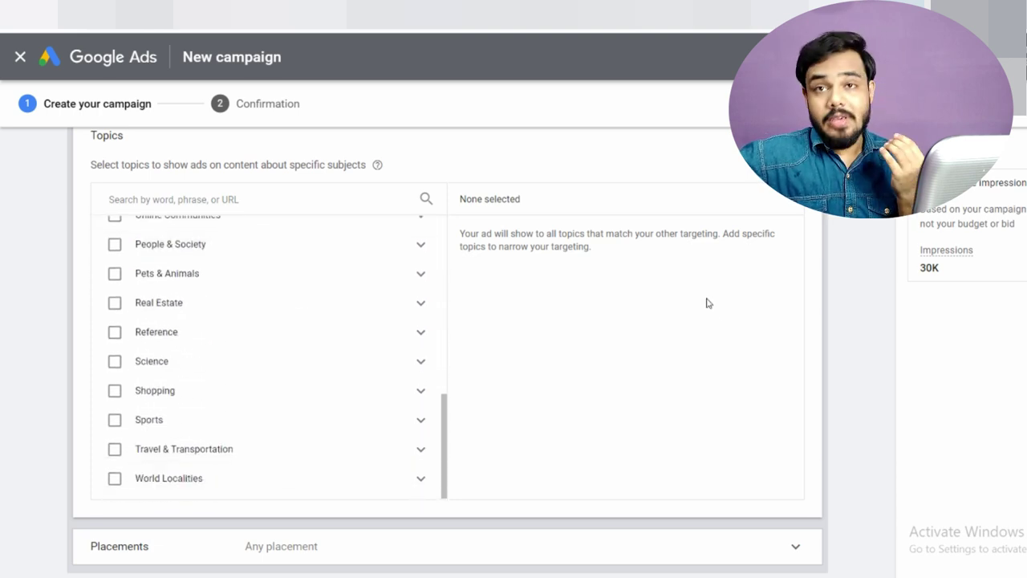
scroll(714, 325, up, 2)
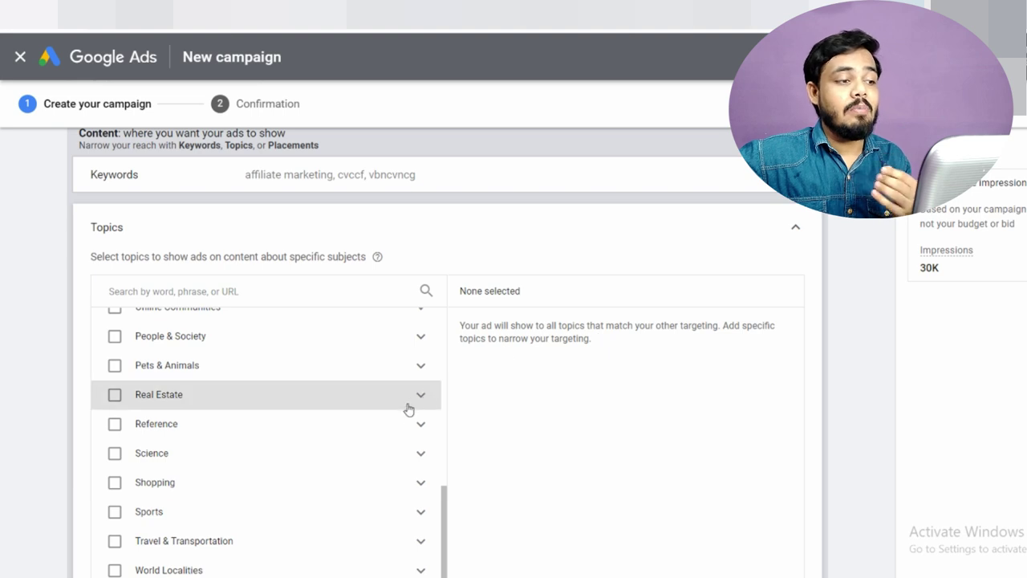
scroll(393, 415, up, 2)
scroll(355, 340, up, 3)
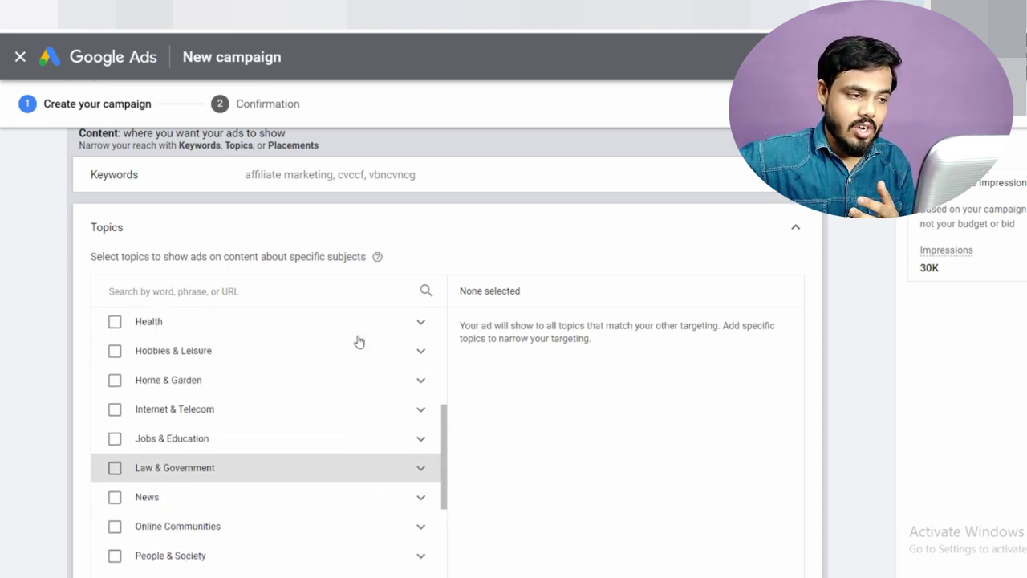
scroll(359, 341, up, 2)
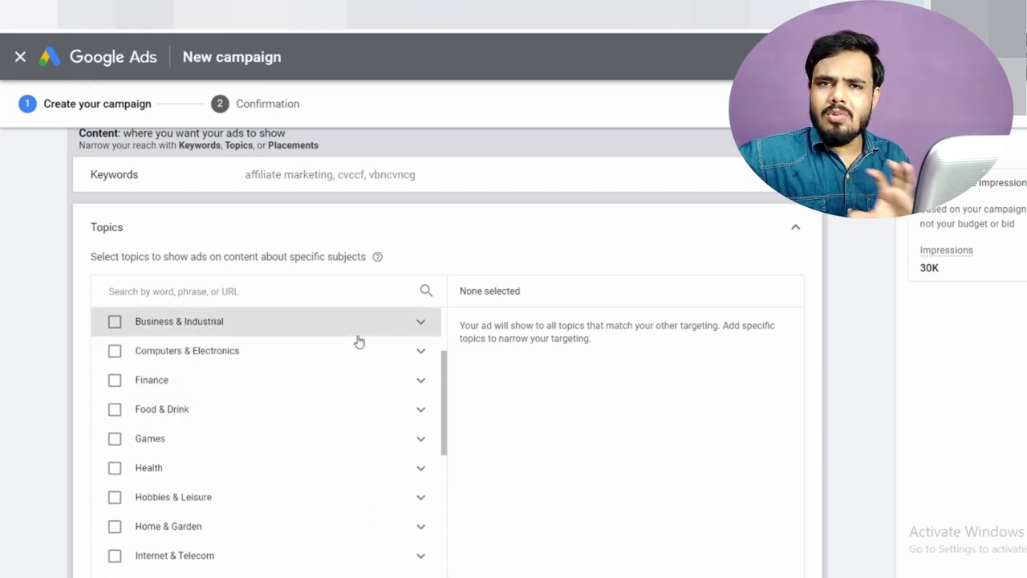
click(796, 229)
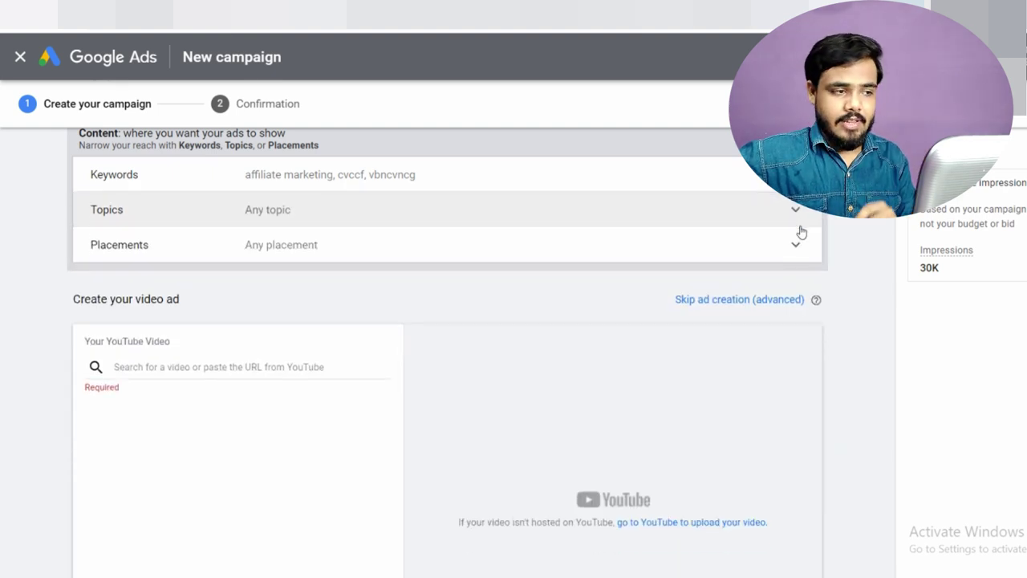
Expand the Placements section of the ad group's content targeting.
click(525, 257)
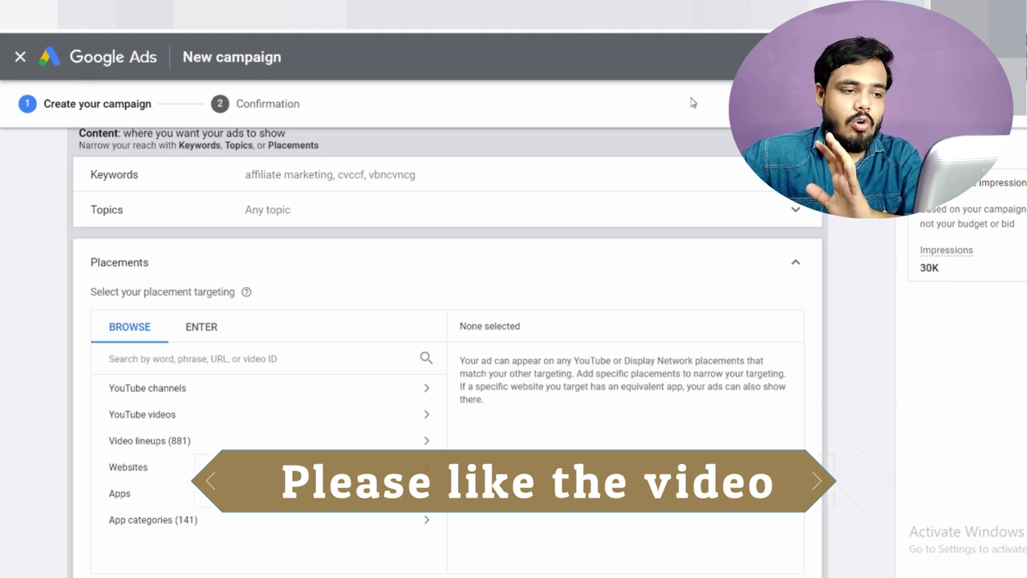
scroll(644, 198, down, 1)
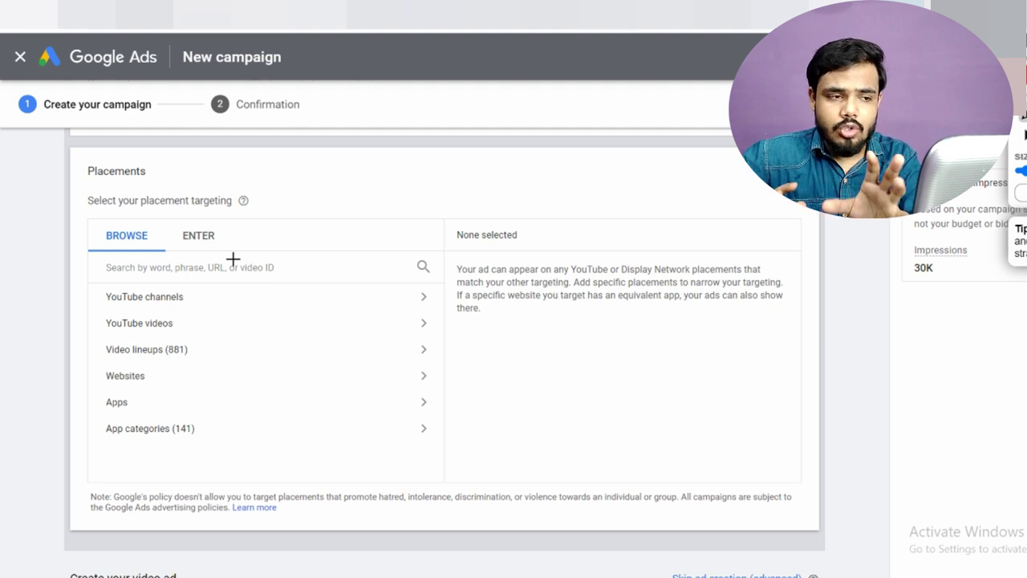
mouse_move(455, 158)
mouse_down()
mouse_move(413, 158)
mouse_move(411, 246)
mouse_move(468, 243)
mouse_move(466, 155)
mouse_move(451, 155)
mouse_up()
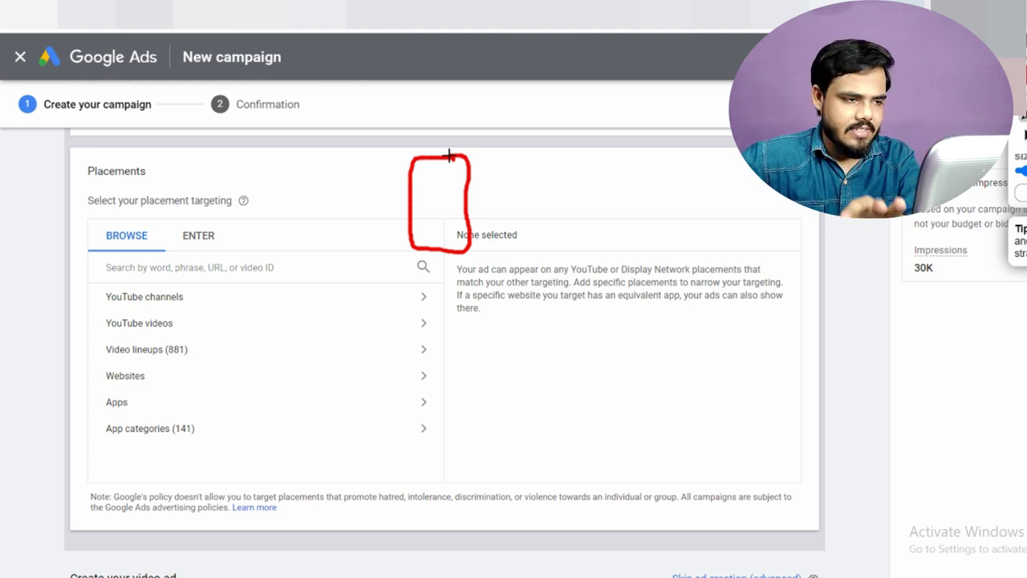
mouse_move(489, 166)
mouse_down()
mouse_move(516, 177)
mouse_move(504, 187)
mouse_move(555, 168)
mouse_move(560, 186)
mouse_up()
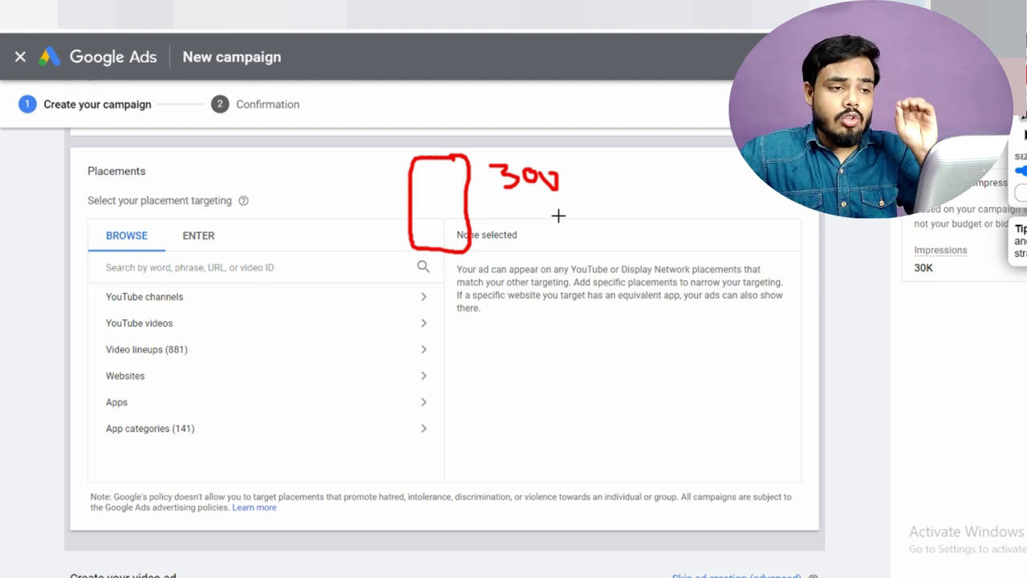
mouse_move(586, 164)
mouse_down()
mouse_move(687, 163)
mouse_move(779, 195)
mouse_up()
drag(619, 198, 749, 206)
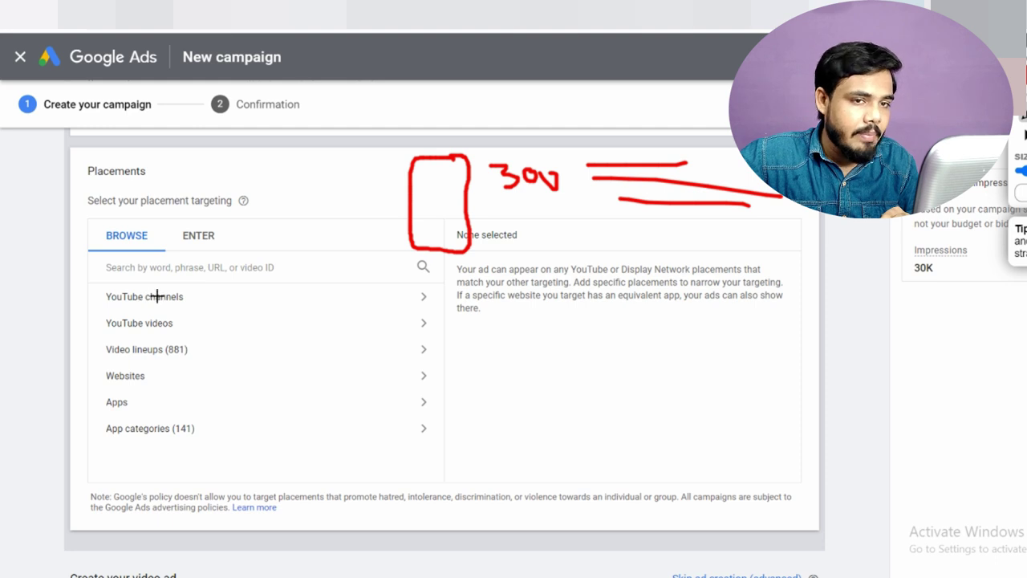
key(Escape)
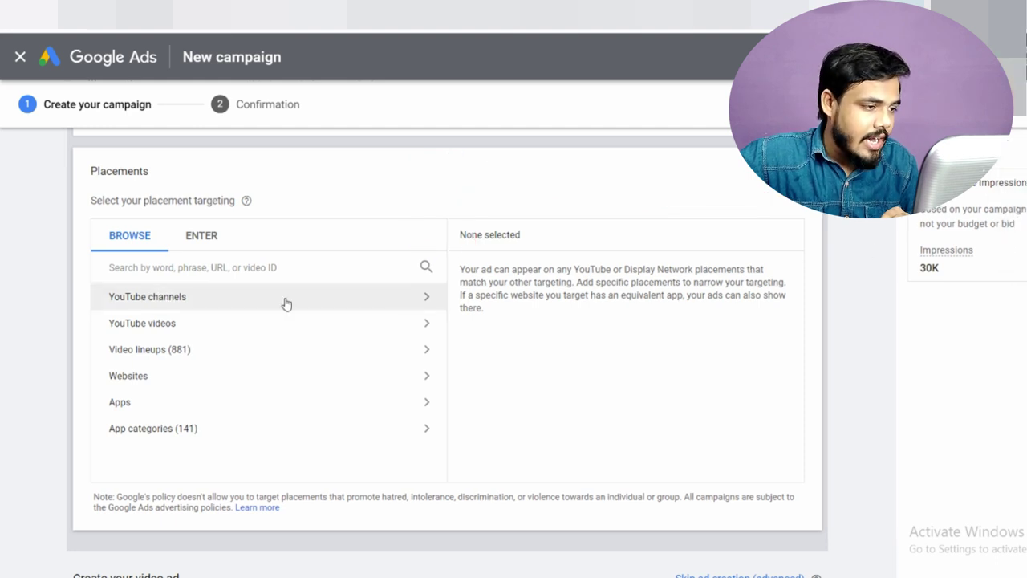
Open the YouTube channels placement category and look over the section for creating the video ad.
click(161, 306)
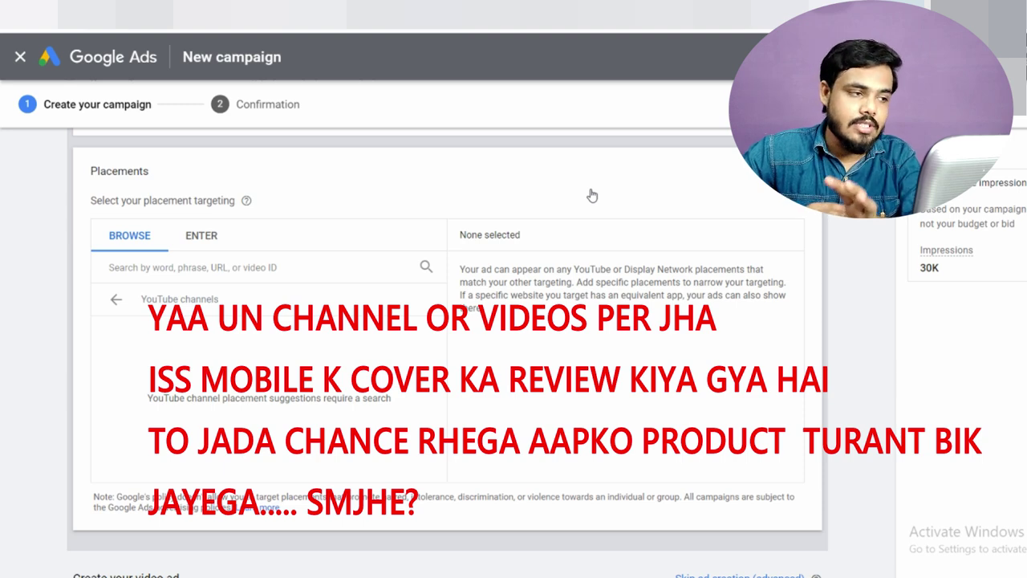
scroll(567, 233, down, 1)
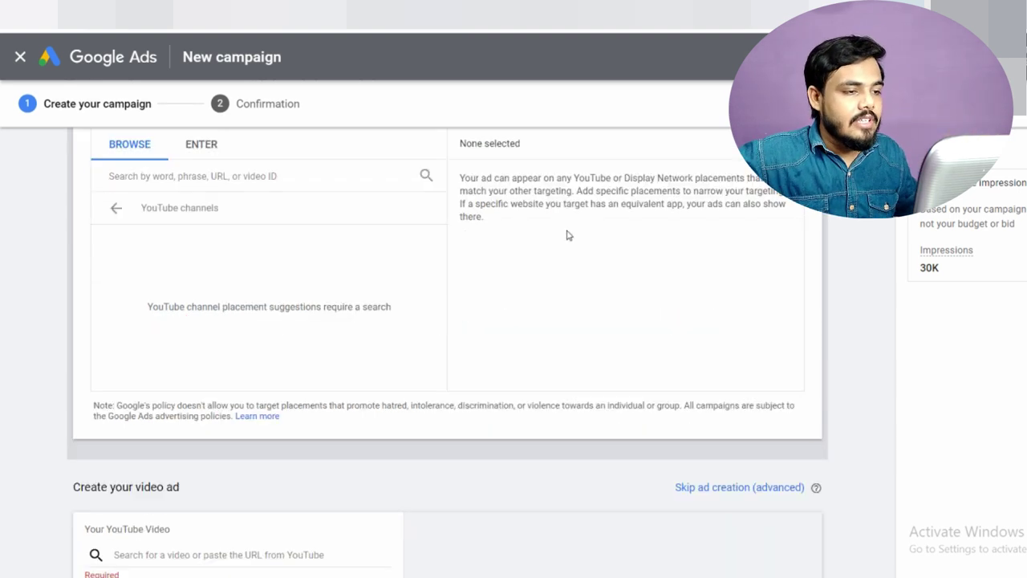
scroll(674, 281, down, 2)
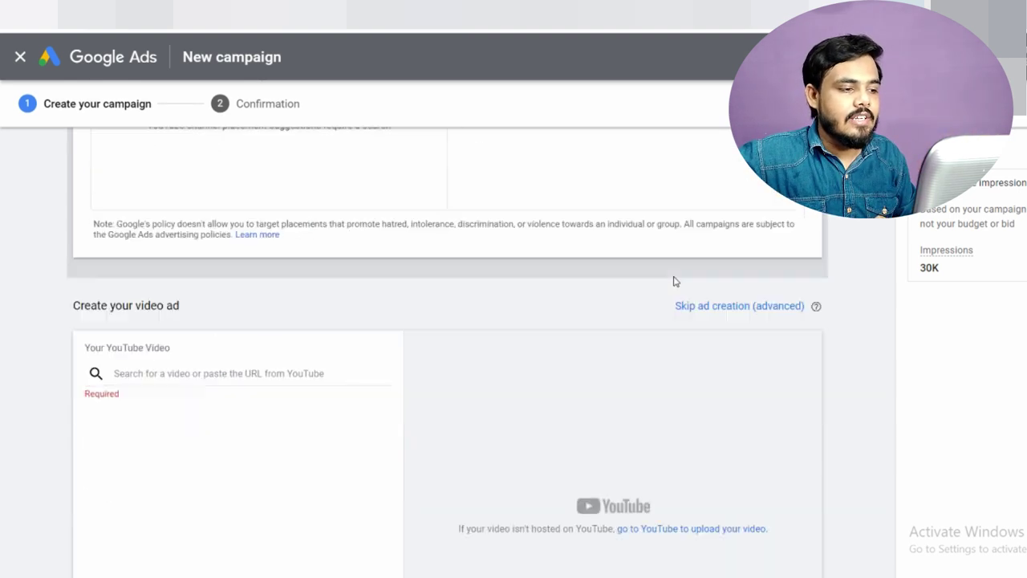
click(230, 374)
scroll(230, 374, down, 2)
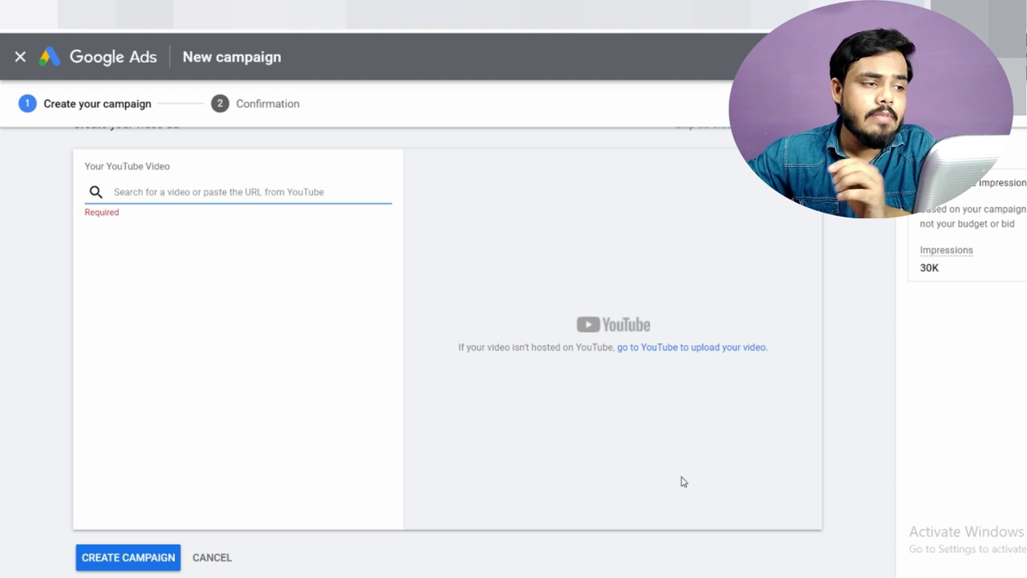
scroll(777, 363, up, 5)
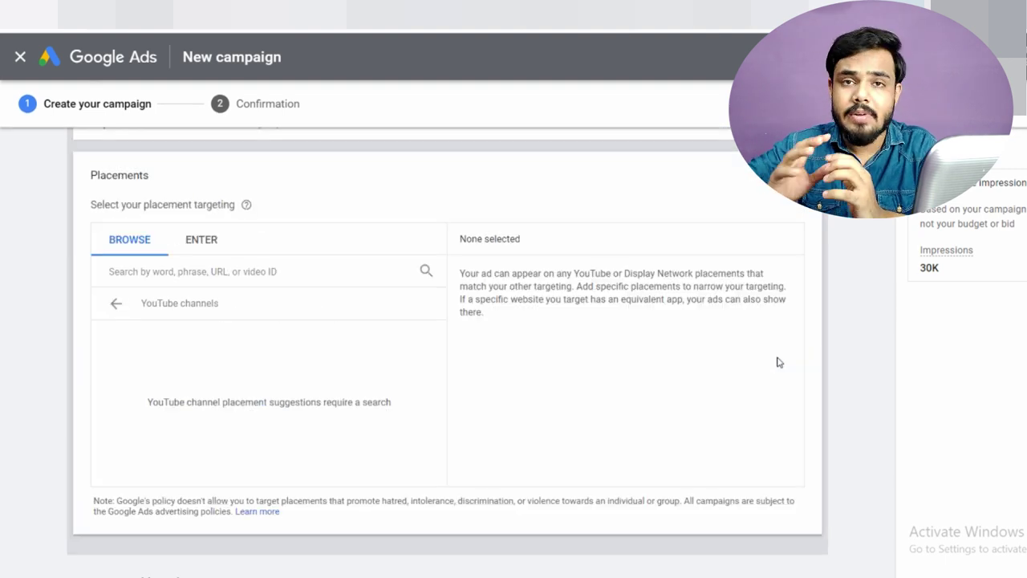